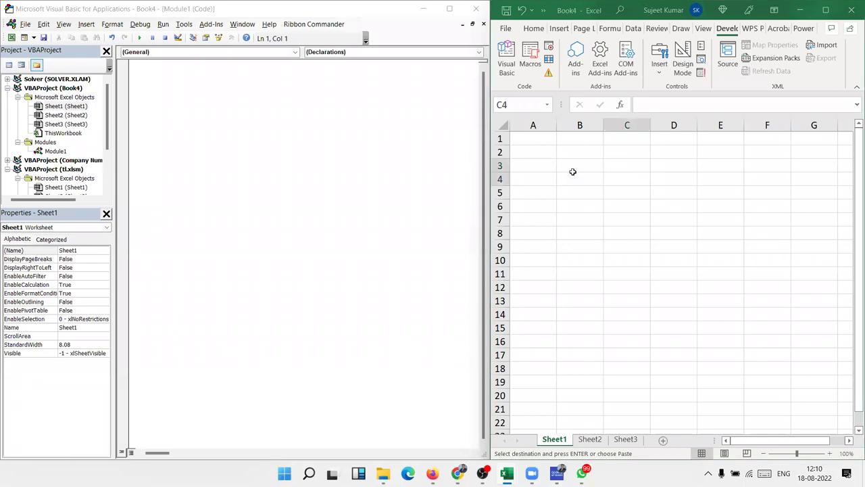
# Enter For in B2, i=1 to 10 in C3 and Each in C4, then go to Sheet2.
pyautogui.click(574, 150)
pyautogui.write('For')
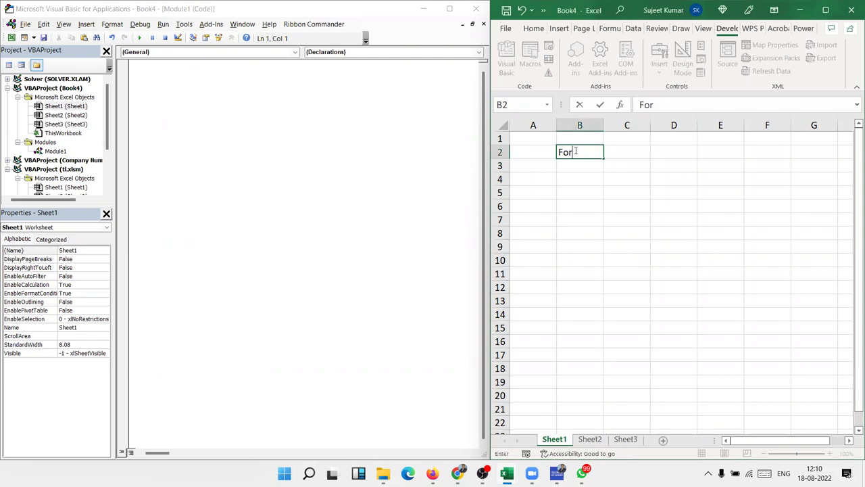
pyautogui.press('Return')
pyautogui.press('Right')
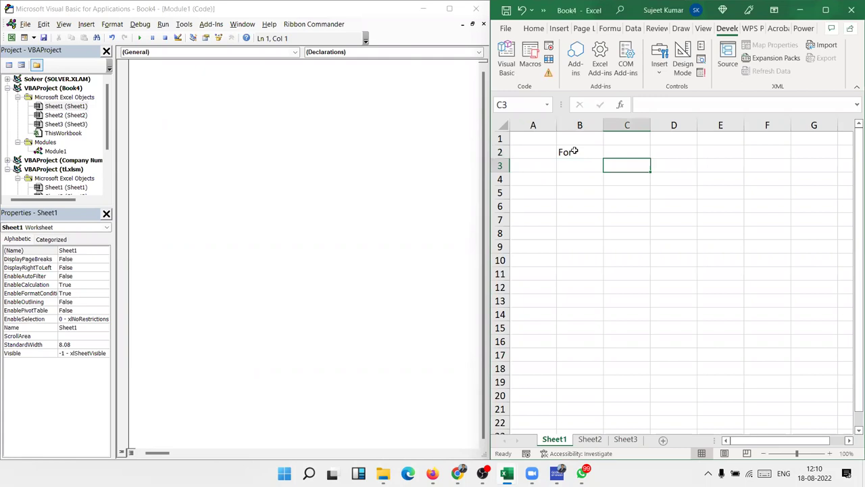
pyautogui.write('i=10')
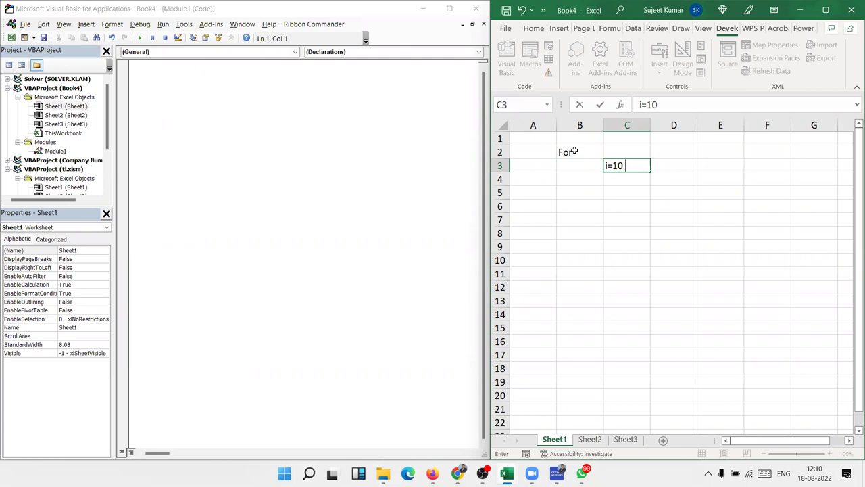
pyautogui.press('BackSpace')
pyautogui.press('BackSpace')
pyautogui.write('to ')
pyautogui.write('10')
pyautogui.press('Return')
pyautogui.write('Each')
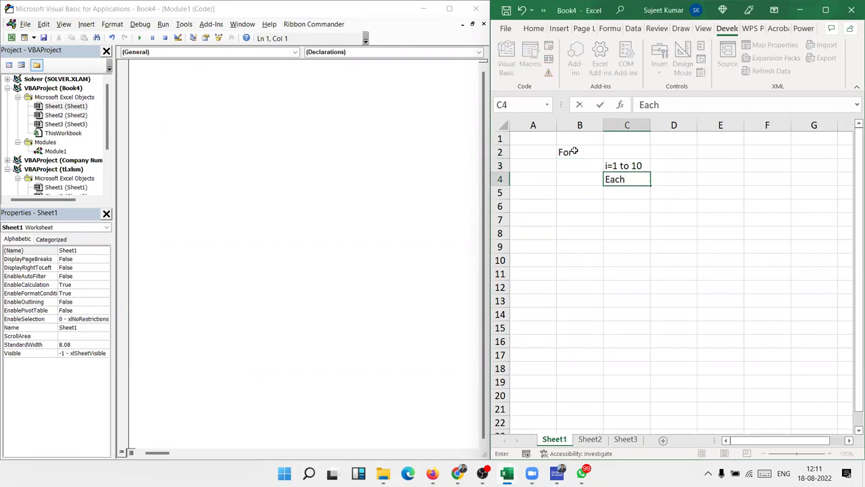
pyautogui.press('Return')
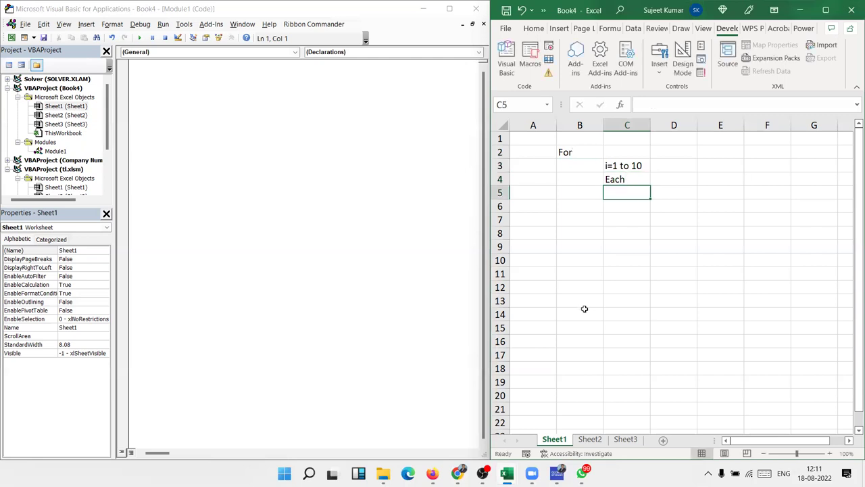
pyautogui.click(590, 439)
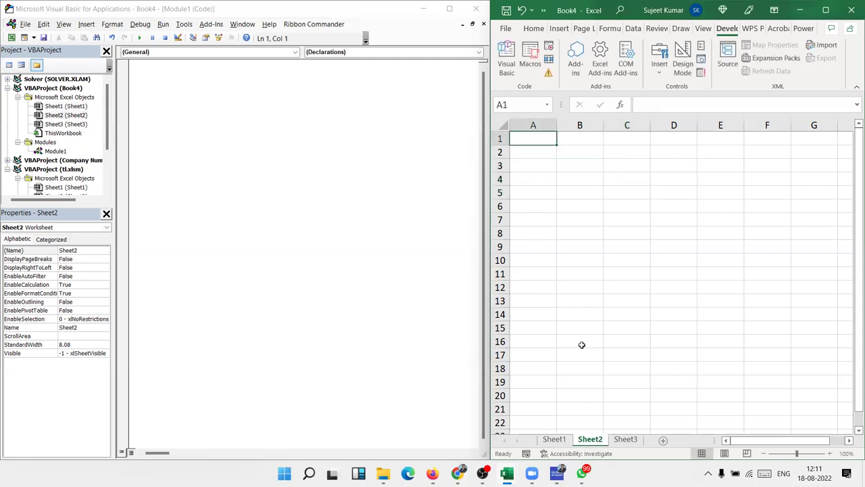
# Scatter sample words like sad, sdf, dsf and s across cells of Sheet2.
pyautogui.write('sad')
pyautogui.click(561, 166)
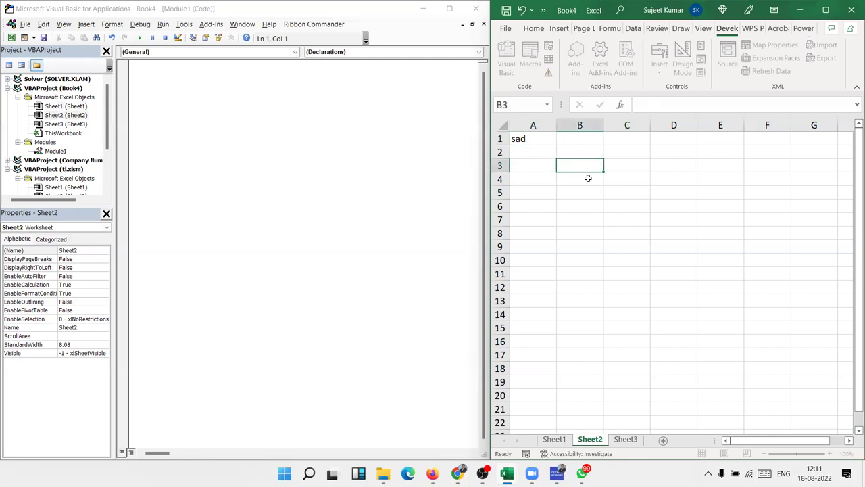
pyautogui.write('sad')
pyautogui.click(645, 178)
pyautogui.write('s')
pyautogui.click(643, 151)
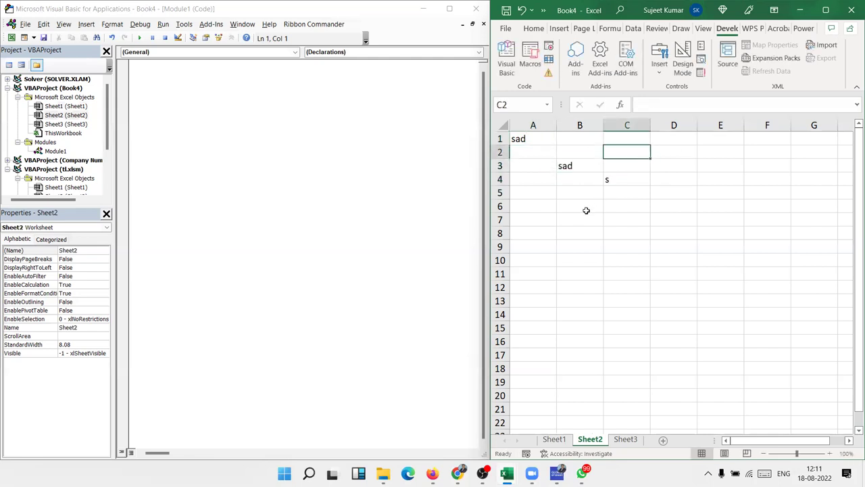
pyautogui.write('sdf')
pyautogui.click(577, 215)
pyautogui.write('dsf')
pyautogui.click(545, 189)
pyautogui.write('sdf')
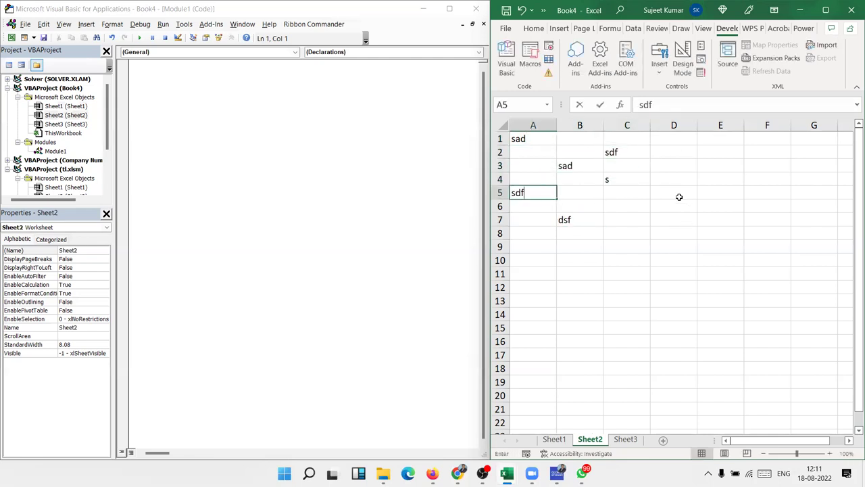
pyautogui.click(678, 195)
pyautogui.write('sdf')
pyautogui.click(679, 152)
pyautogui.write('dsf')
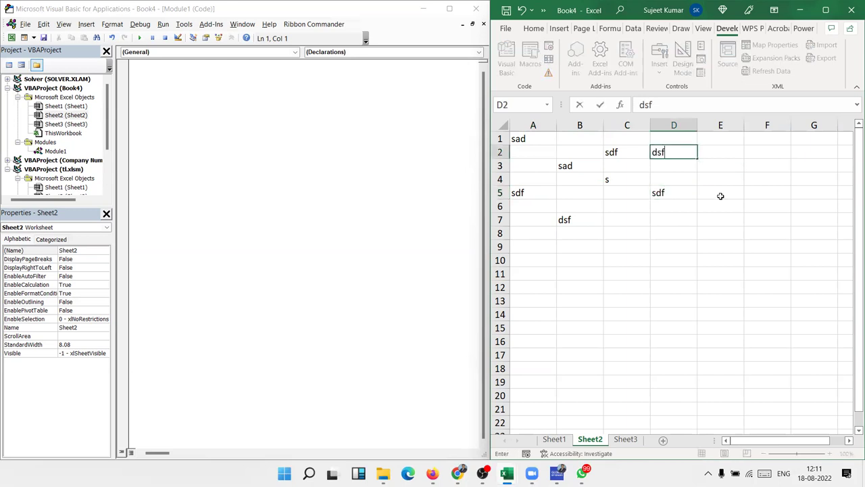
pyautogui.click(718, 216)
pyautogui.write('sdf')
pyautogui.click(727, 146)
pyautogui.write('sdf')
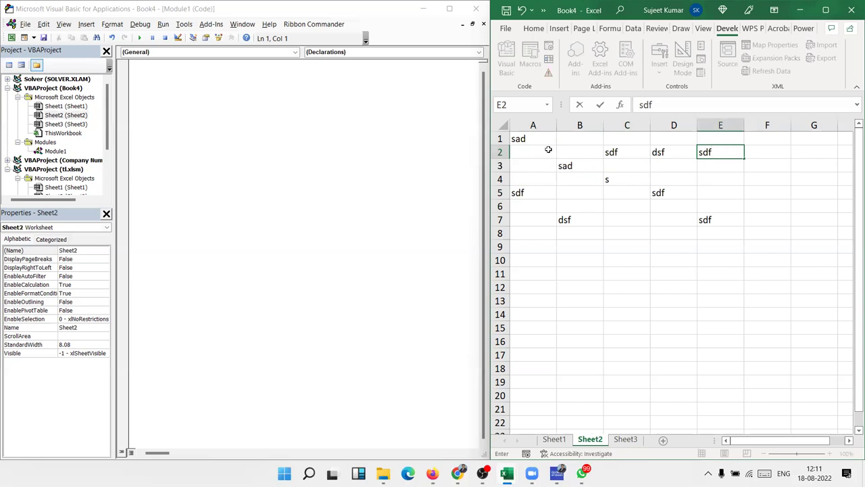
pyautogui.click(564, 135)
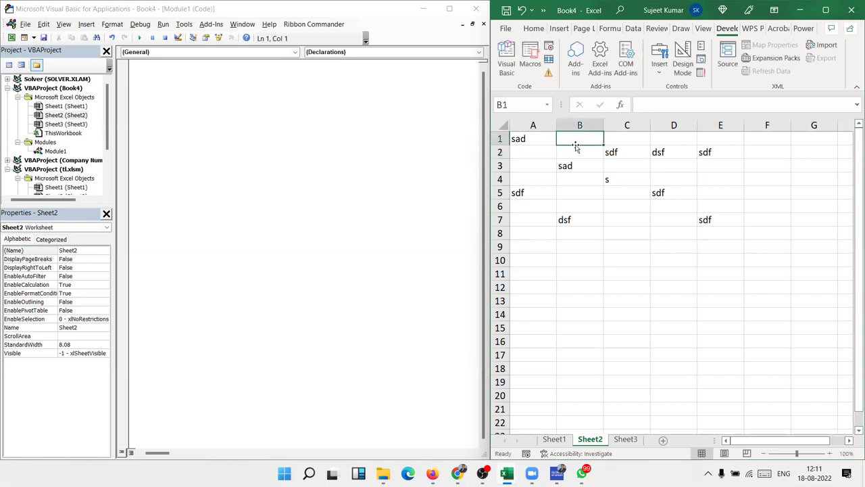
# Select the sample block A1:E7 and go to the Module1 code window.
pyautogui.click(536, 142)
pyautogui.moveTo(537, 142); pyautogui.dragTo(703, 221)
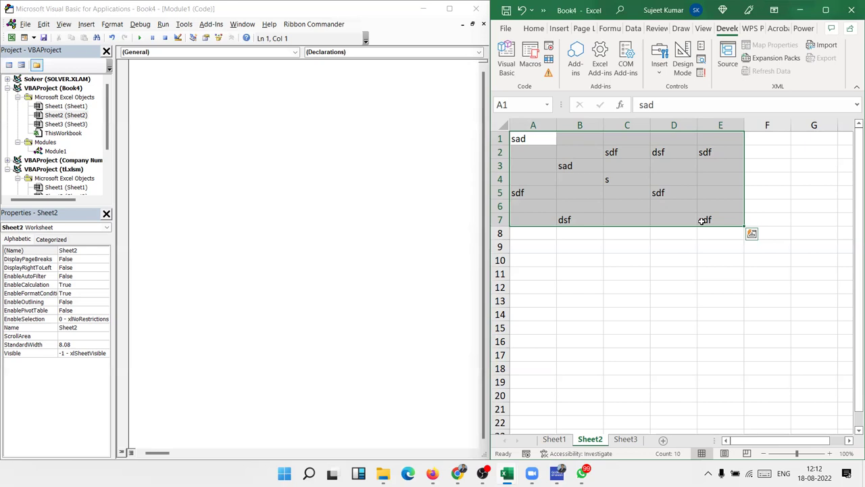
pyautogui.click(145, 83)
# Declare Sub loop_2 with Dim r As Range and a For Each r In Selection line.
pyautogui.write('ub ')
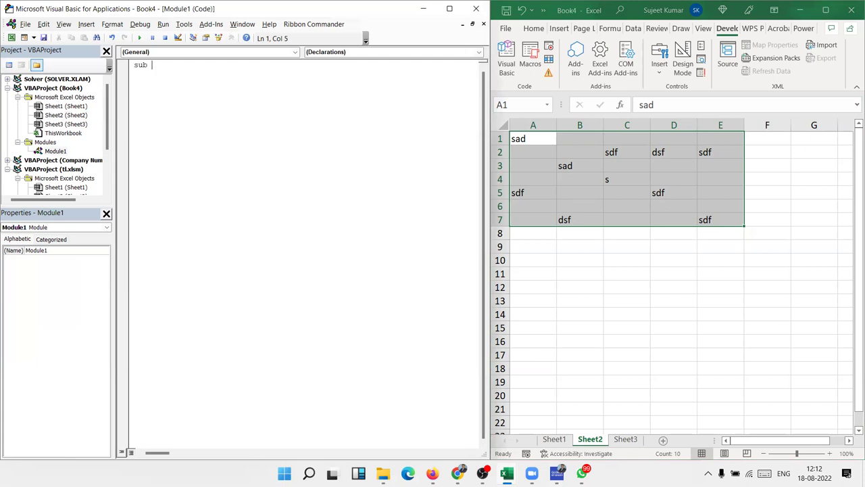
pyautogui.write('loop_2()')
pyautogui.press('Return')
pyautogui.press('Return')
pyautogui.press('Return')
pyautogui.press('Return')
pyautogui.press('Up')
pyautogui.press('Up')
pyautogui.press('Up')
pyautogui.write('dim r as ra')
pyautogui.press('Tab')
pyautogui.press('Return')
pyautogui.press('Return')
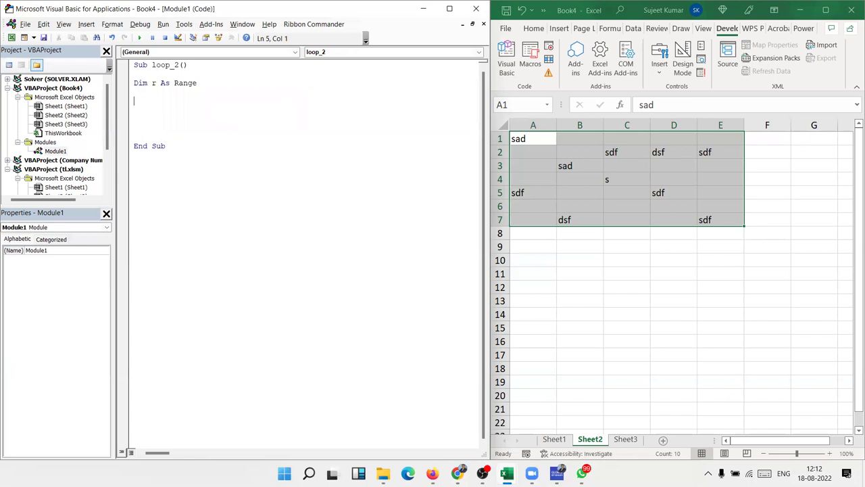
pyautogui.write('for each r ')
pyautogui.write('in selection')
pyautogui.press('Return')
pyautogui.press('Return')
pyautogui.press('Return')
pyautogui.press('Return')
# Add Next r and the body r.Value = UCase(r.Value), then run loop_2.
pyautogui.write('next')
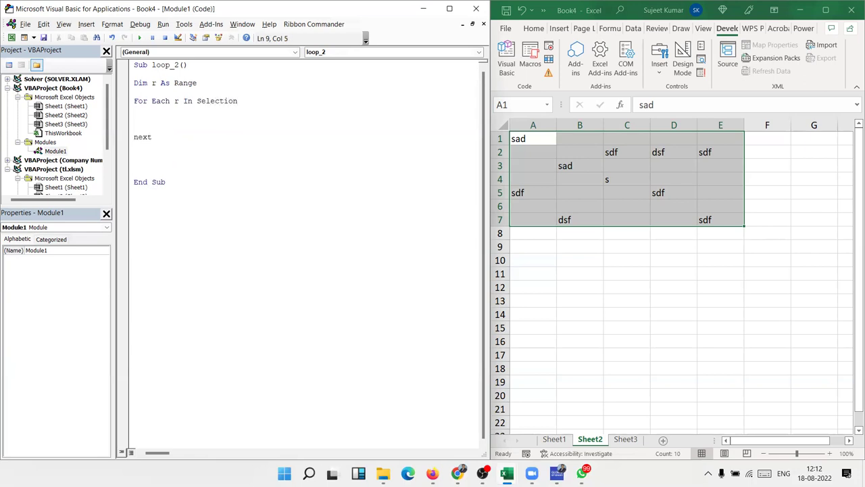
pyautogui.write(' r')
pyautogui.click(134, 119)
pyautogui.press('Return')
pyautogui.press('Up')
pyautogui.write('r.v')
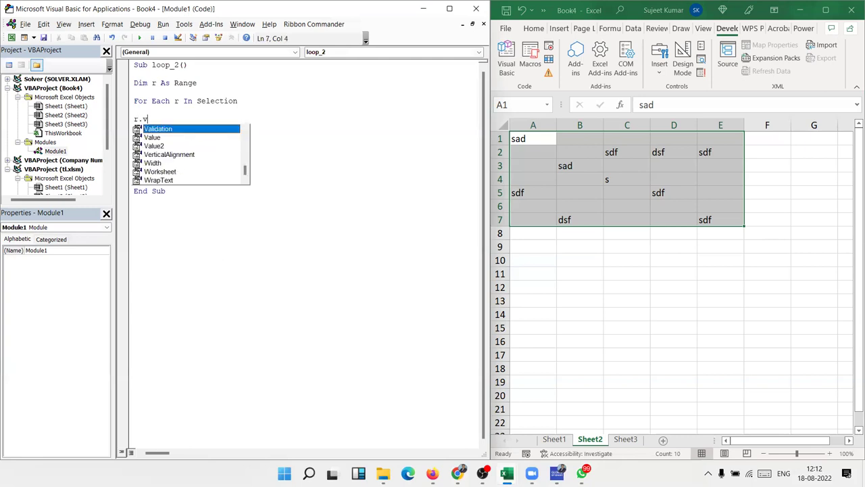
pyautogui.press('Tab')
pyautogui.write('=ucase(r.v')
pyautogui.press('Tab')
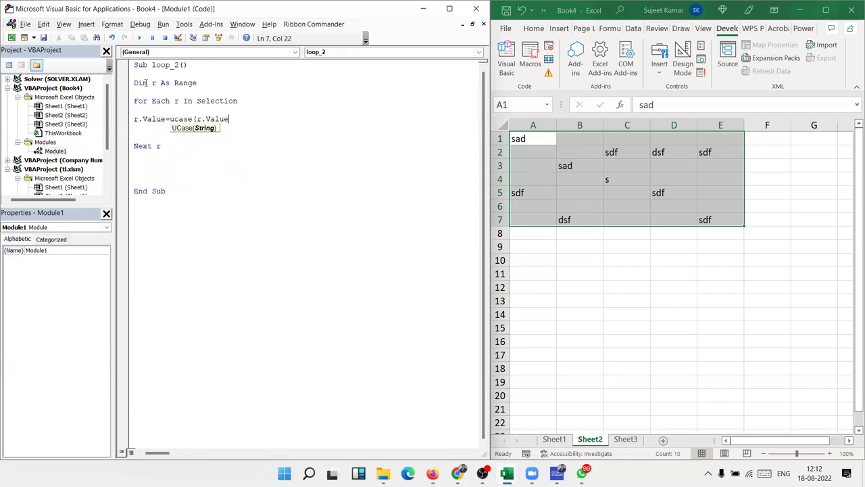
pyautogui.write(')')
pyautogui.press('Return')
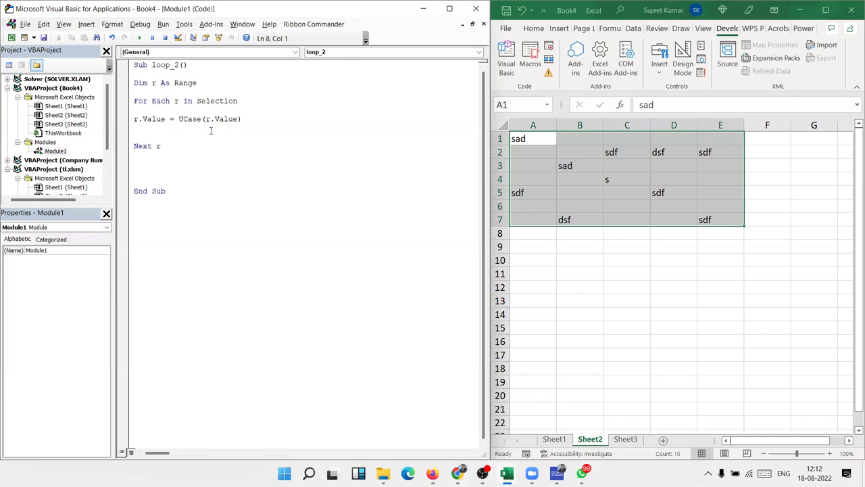
pyautogui.click(139, 38)
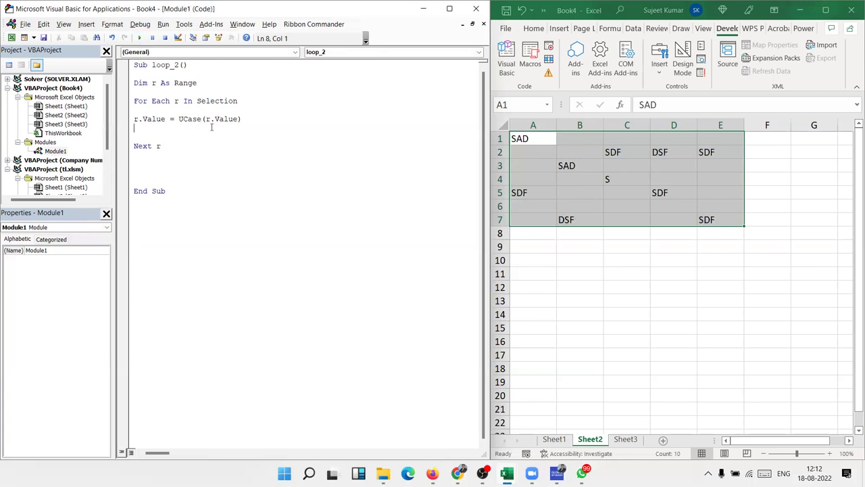
# Check the uppercased words on the worksheet, cancel a stray 1642 entry, and deselect the data.
pyautogui.click(605, 273)
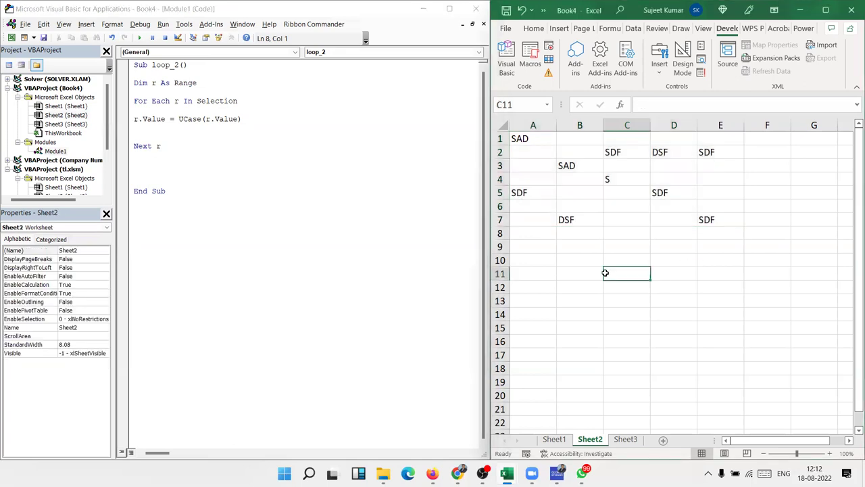
pyautogui.write('1642')
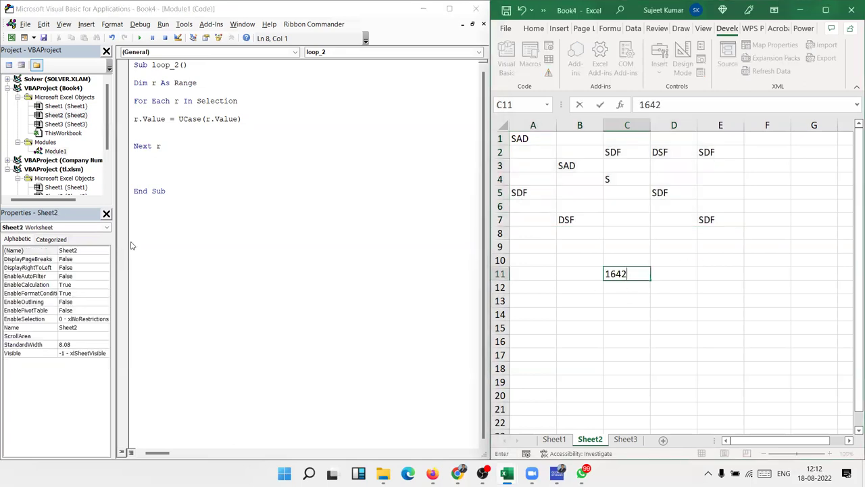
pyautogui.press('Escape')
pyautogui.click(546, 141)
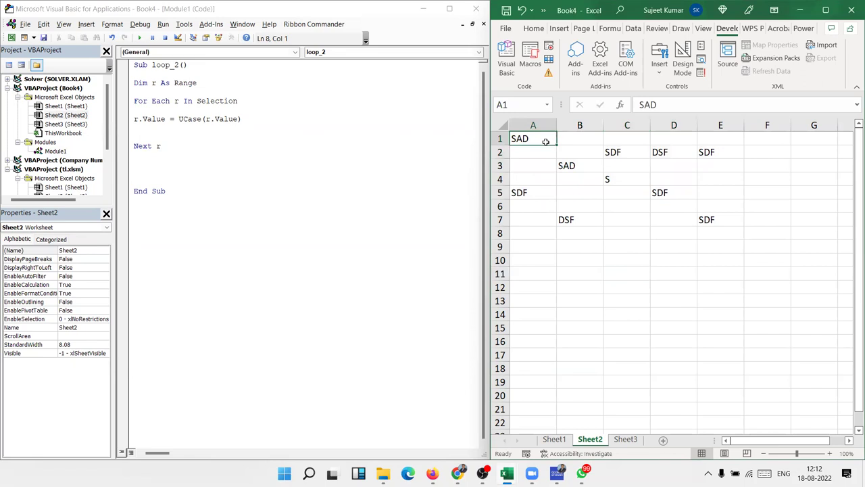
pyautogui.click(716, 231)
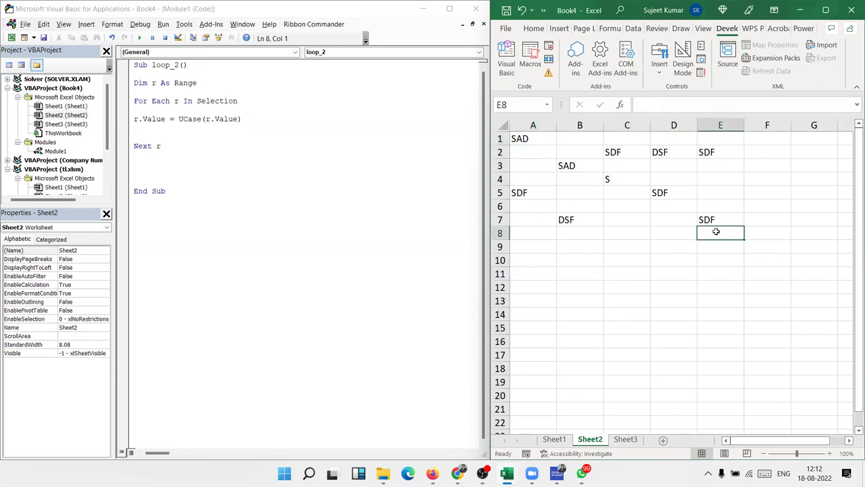
# Replace Selection in loop_2's For Each line with Range("A1:e7").
pyautogui.doubleClick(217, 101)
pyautogui.write('range("A1:e7"')
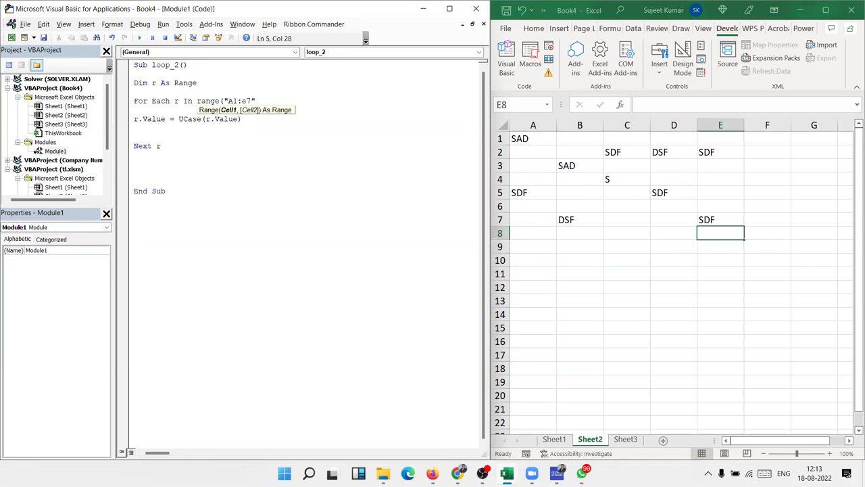
pyautogui.write(')')
pyautogui.click(649, 246)
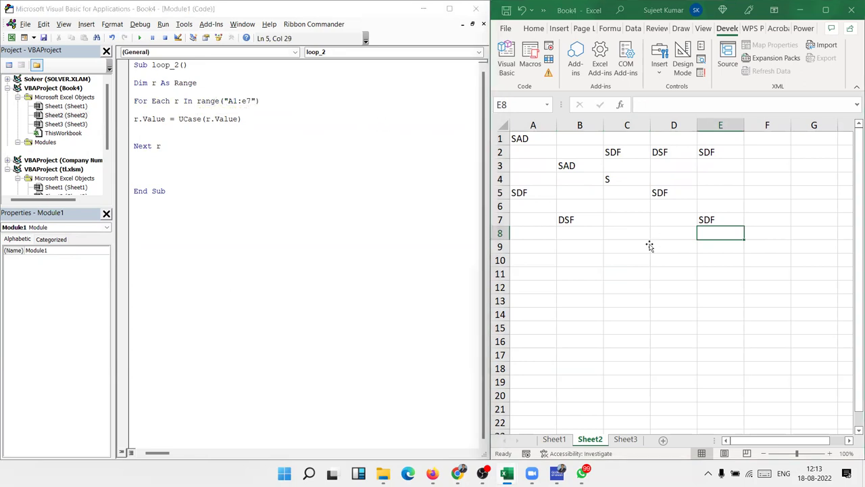
pyautogui.click(649, 246)
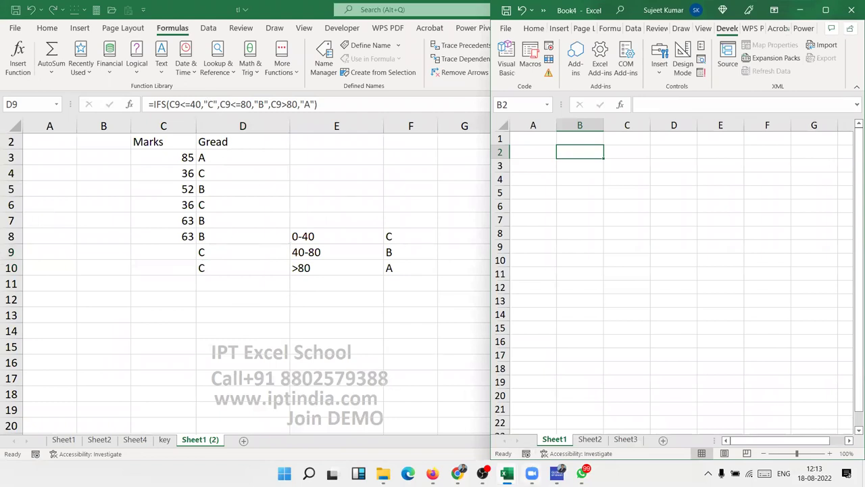
pyautogui.moveTo(506, 473)
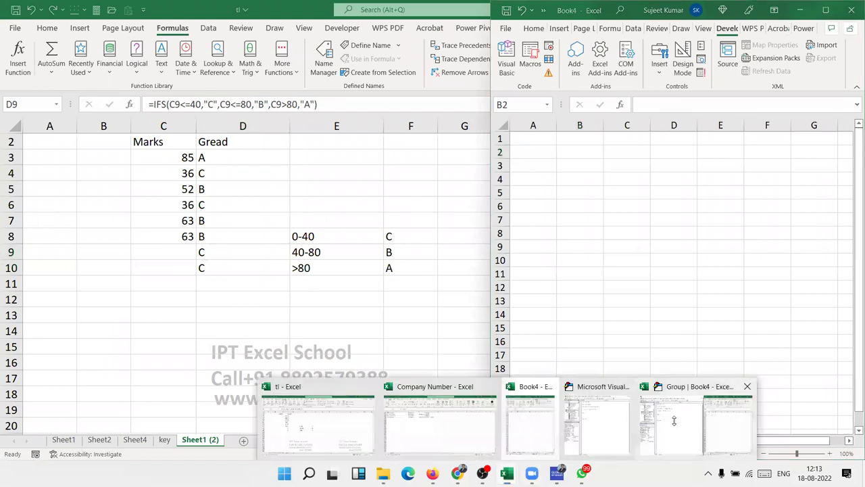
pyautogui.click(673, 420)
pyautogui.click(243, 129)
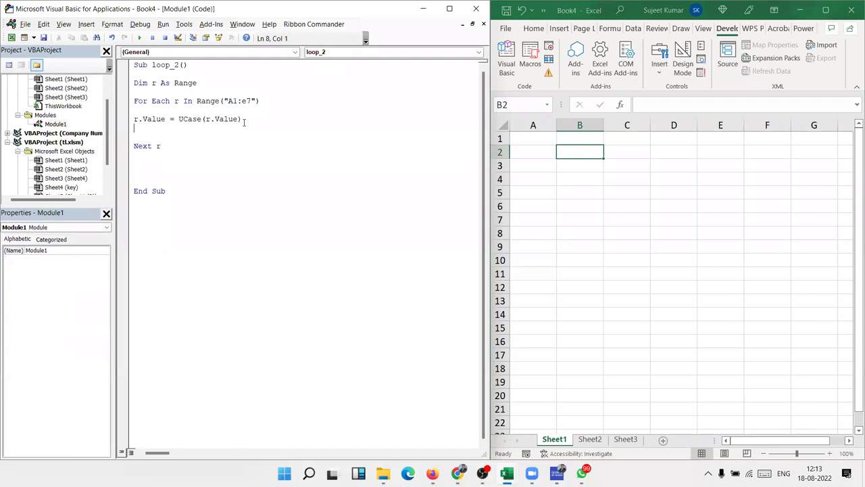
# Change loop_2's For Each range back to Selection.
pyautogui.moveTo(260, 101); pyautogui.dragTo(195, 101)
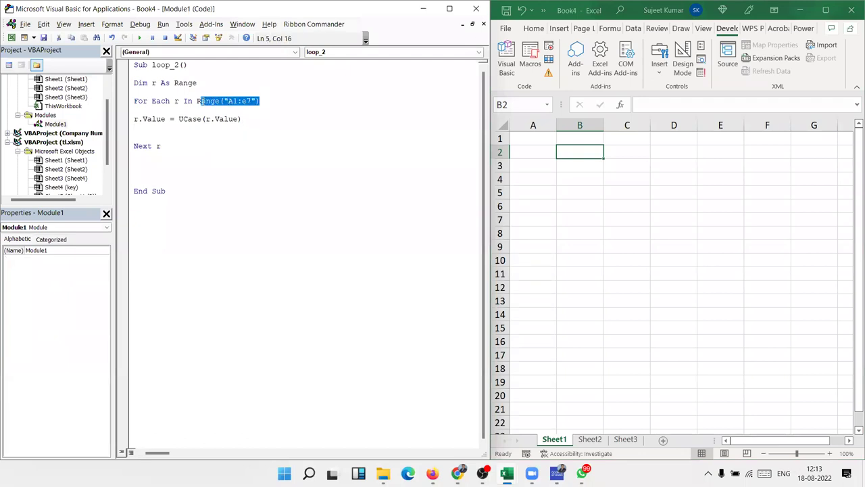
pyautogui.write('selection')
pyautogui.click(199, 136)
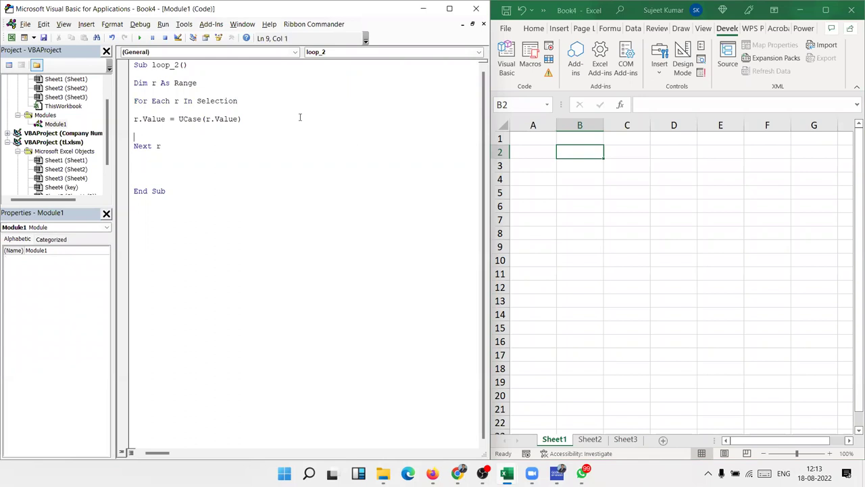
# Enter three lowercase names in B2:B4 on Sheet1 and select them.
pyautogui.click(581, 167)
pyautogui.click(579, 153)
pyautogui.write('sujeet')
pyautogui.press('Return')
pyautogui.write('ravi')
pyautogui.press('Return')
pyautogui.write('kavita')
pyautogui.press('Return')
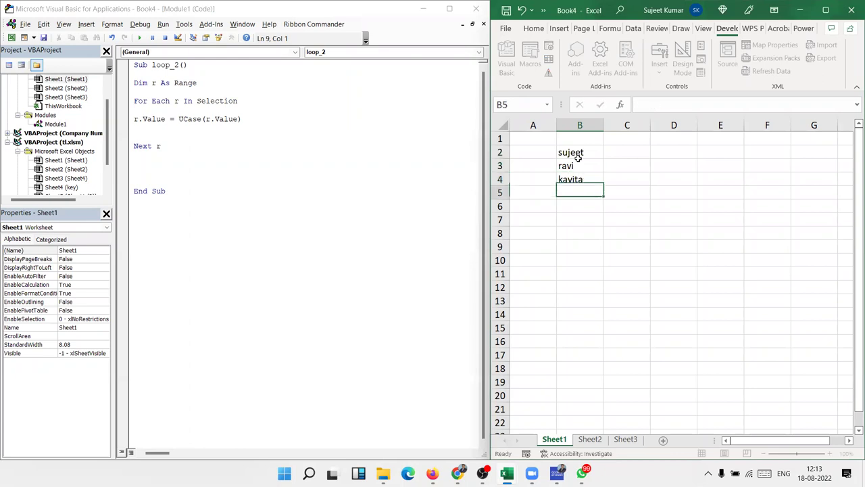
pyautogui.moveTo(578, 157); pyautogui.dragTo(580, 175)
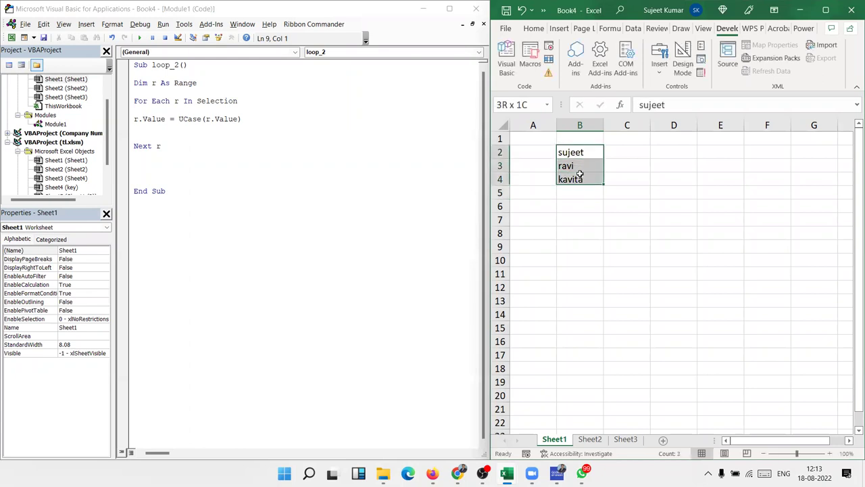
# Run loop_2 from the Macro list to capitalise the selected names.
pyautogui.click(530, 59)
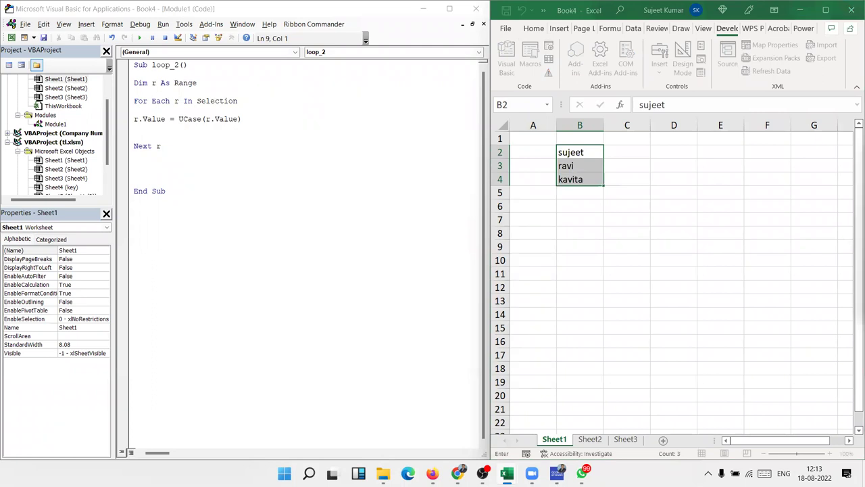
pyautogui.hotkey('alt', 'F8')
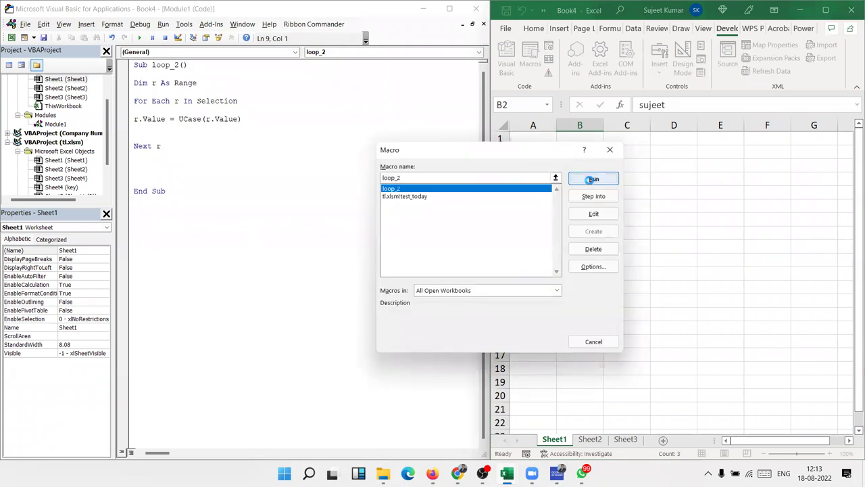
pyautogui.click(592, 179)
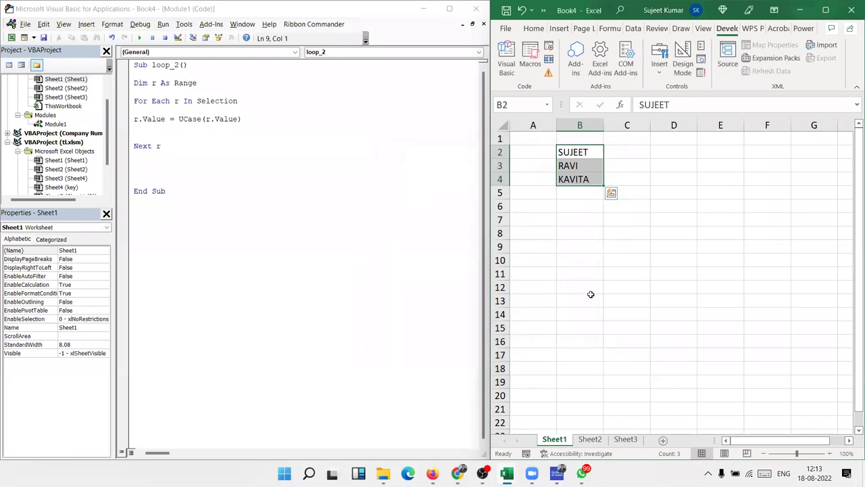
# Go to Sheet3 and open its code module via View Code.
pyautogui.click(584, 233)
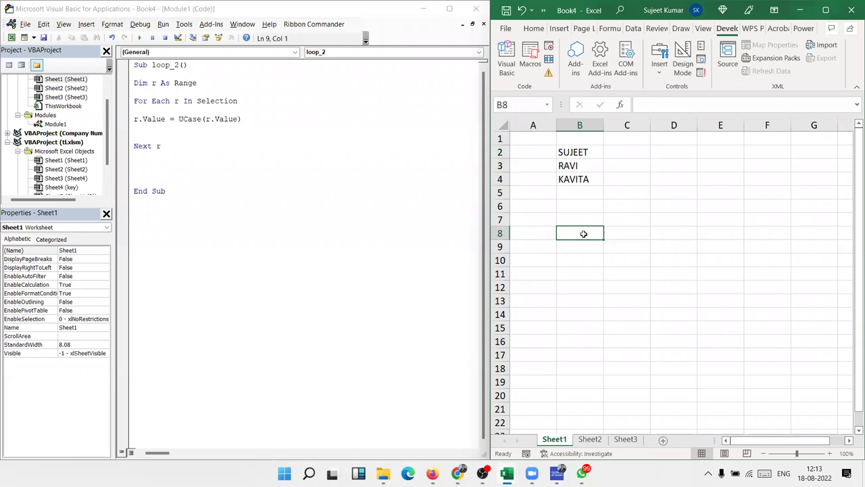
pyautogui.click(591, 439)
pyautogui.click(555, 439)
pyautogui.click(589, 439)
pyautogui.click(626, 439)
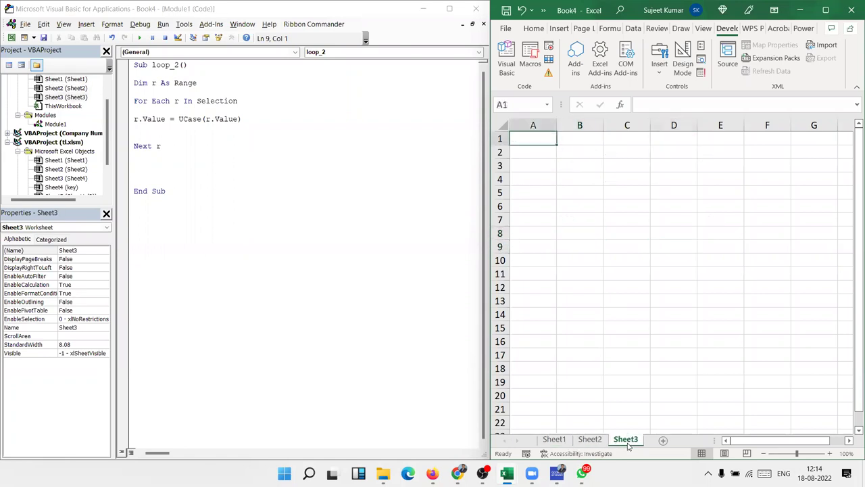
pyautogui.rightClick(623, 440)
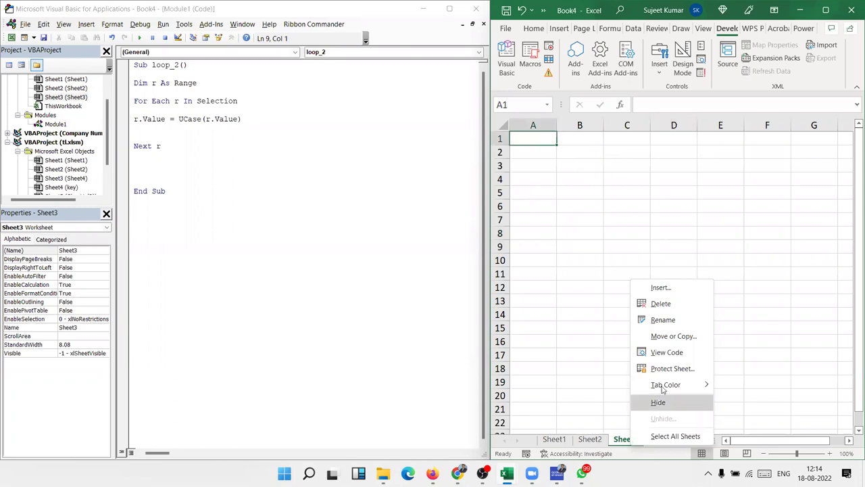
pyautogui.click(668, 352)
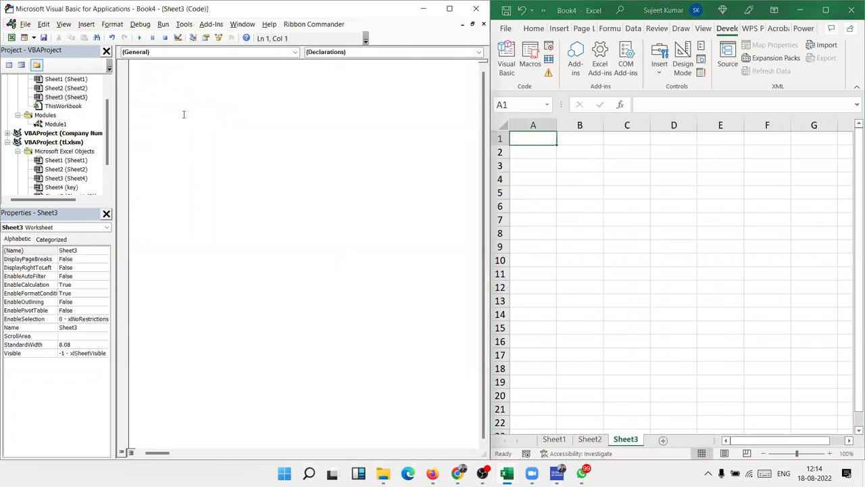
# Add a Worksheet_Change event and delete the SelectionChange stub.
pyautogui.click(138, 53)
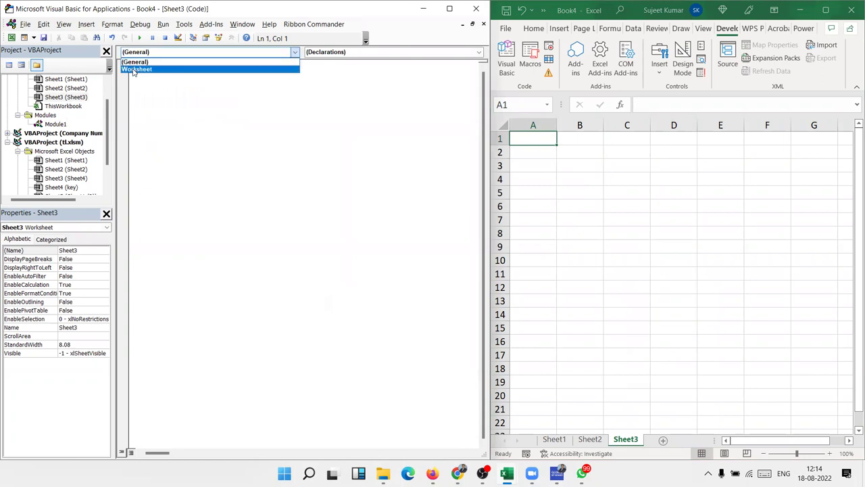
pyautogui.click(136, 69)
pyautogui.click(315, 53)
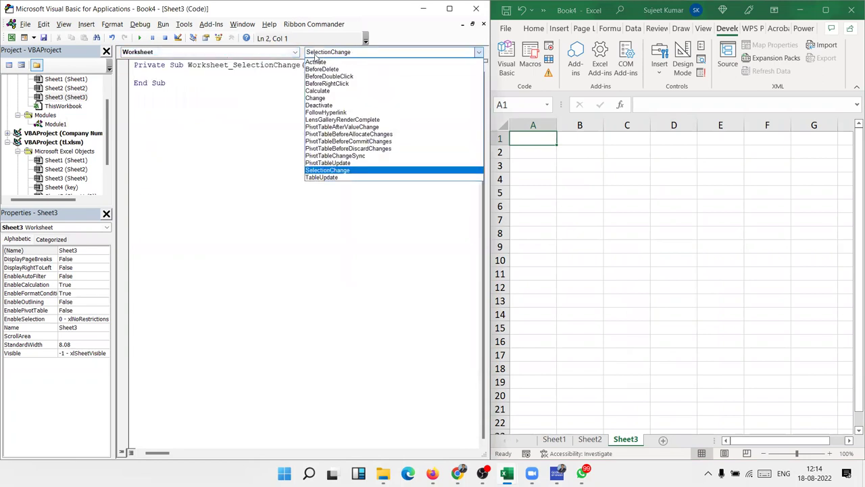
pyautogui.click(315, 98)
pyautogui.moveTo(171, 119); pyautogui.dragTo(128, 106)
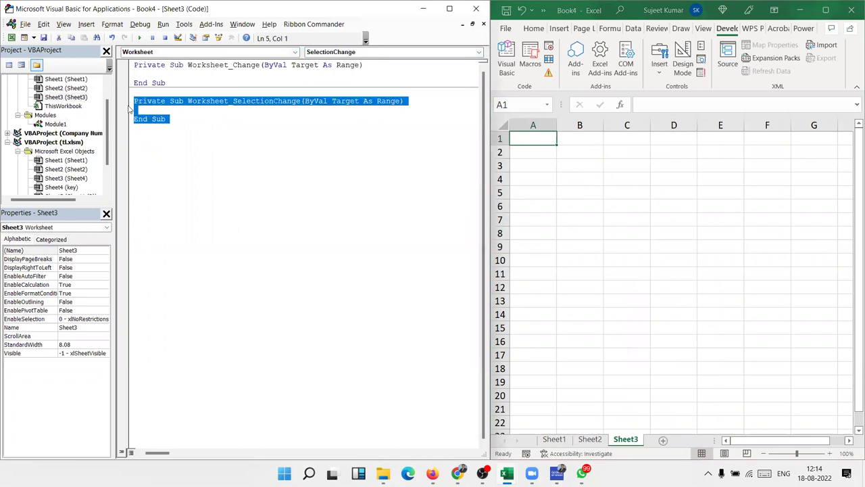
pyautogui.press('Delete')
# Write Target.Value = UCase(Target.Value) inside Worksheet_Change.
pyautogui.doubleClick(305, 65)
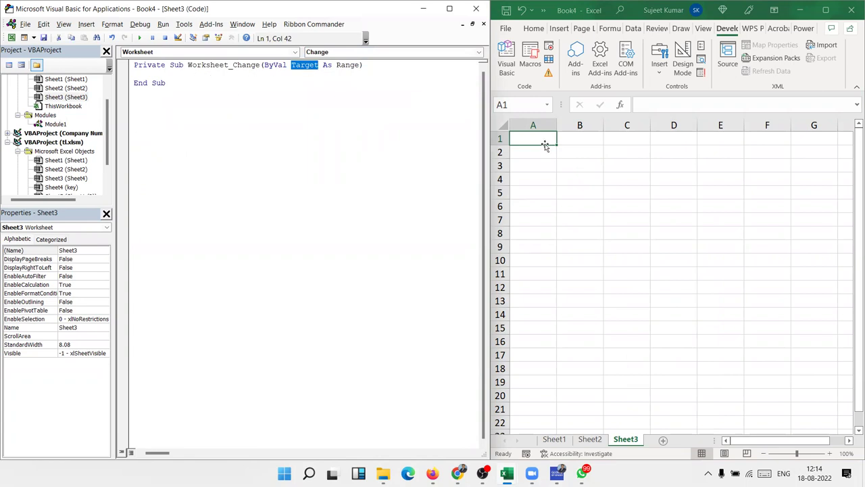
pyautogui.click(172, 77)
pyautogui.press('Return')
pyautogui.press('Return')
pyautogui.press('Up')
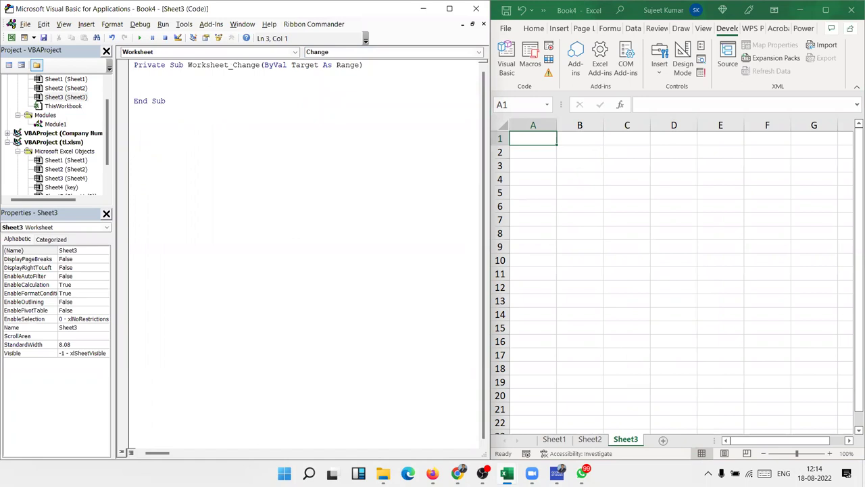
pyautogui.write('target.v')
pyautogui.press('Down')
pyautogui.press('Tab')
pyautogui.write('=')
pyautogui.write('uca')
pyautogui.write('se(target.v')
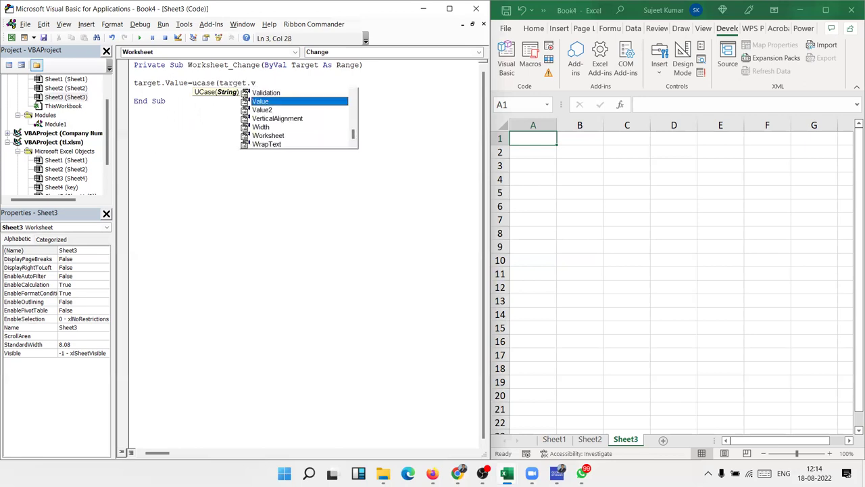
pyautogui.press('Tab')
pyautogui.write(')')
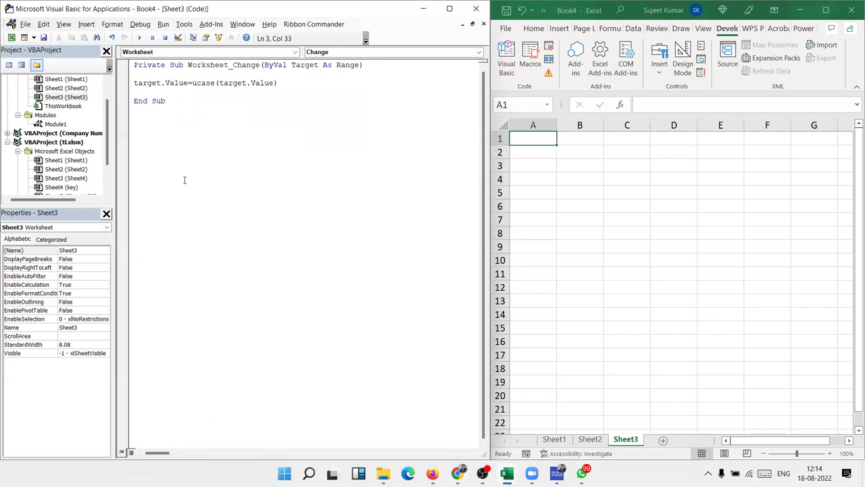
pyautogui.click(258, 123)
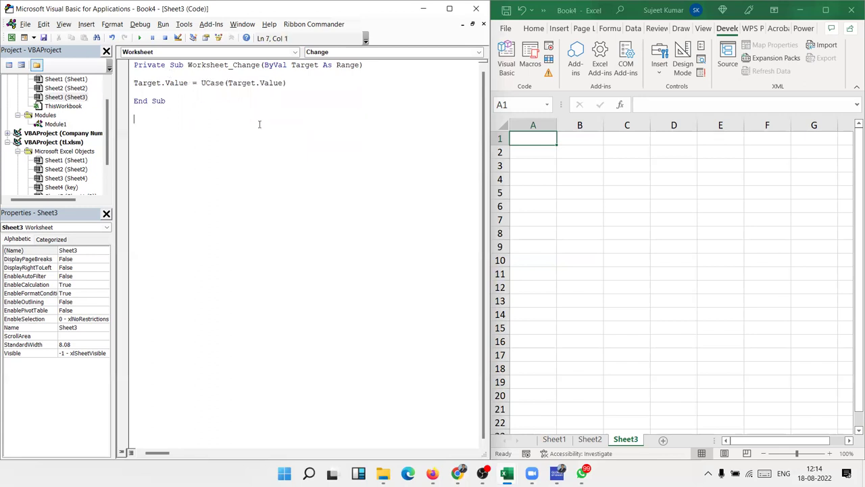
# Type four names into B3:B6 on Sheet3, each turning to capitals on entry.
pyautogui.click(589, 165)
pyautogui.write('Puja')
pyautogui.press('Return')
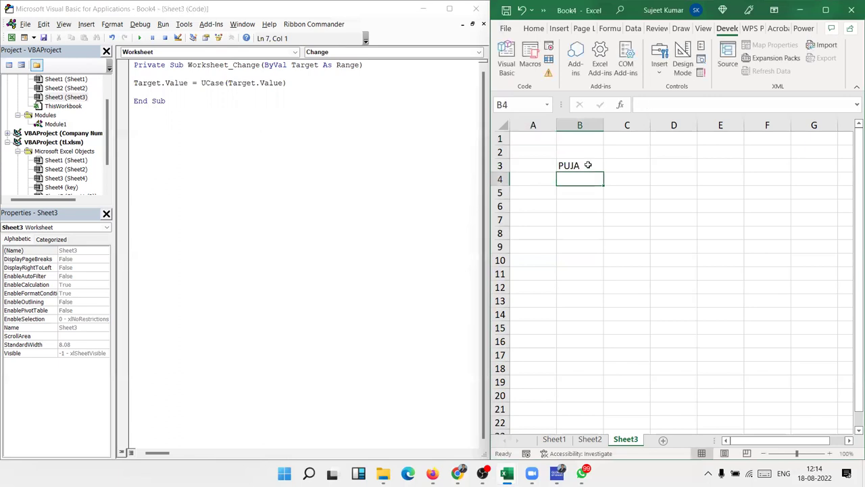
pyautogui.write('Mohan')
pyautogui.press('Return')
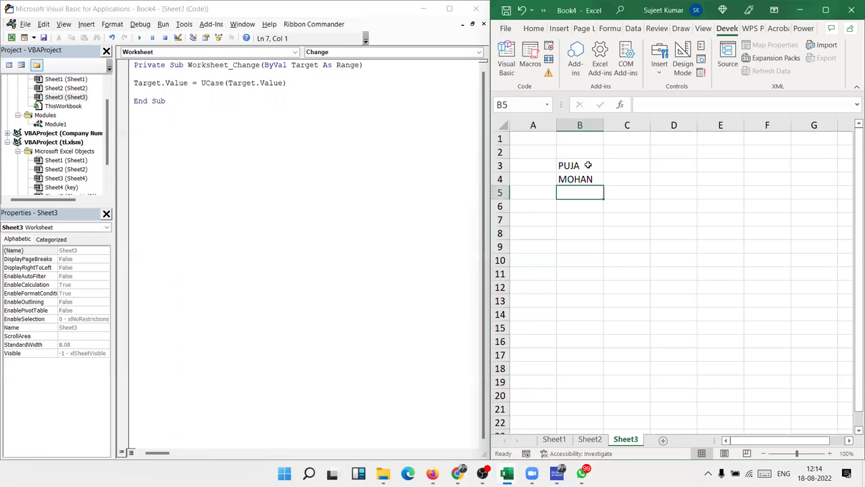
pyautogui.write('Inder')
pyautogui.press('Return')
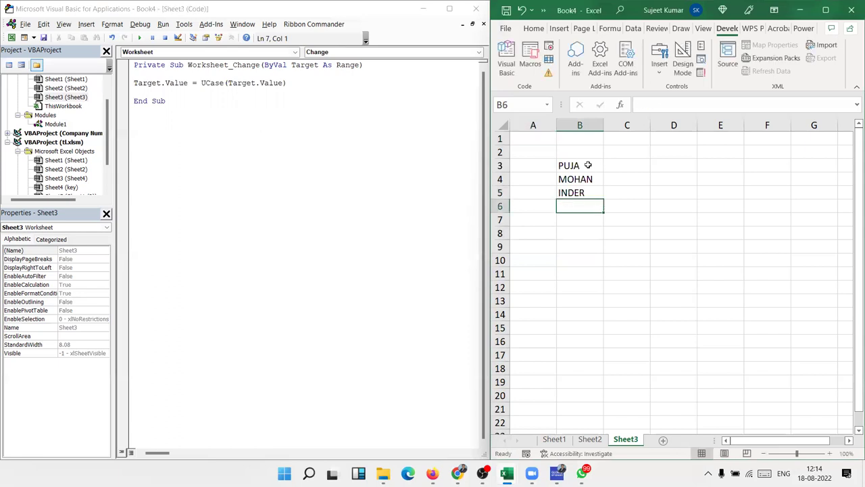
pyautogui.write('Indu')
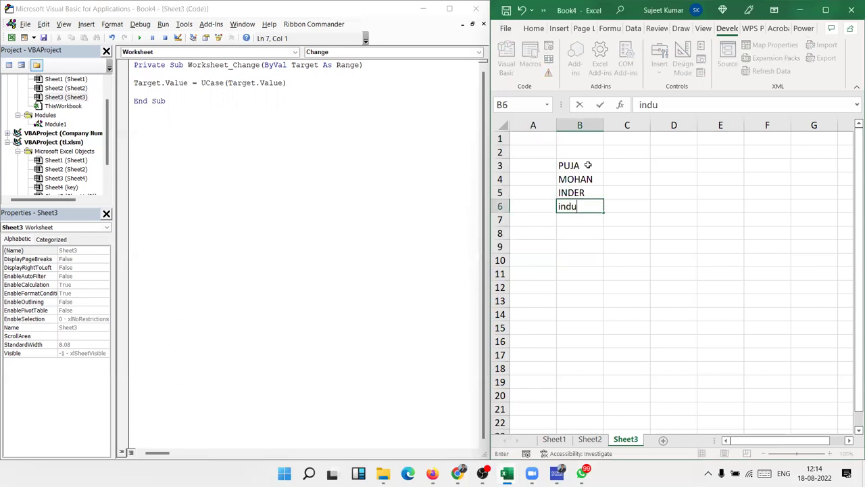
pyautogui.press('Return')
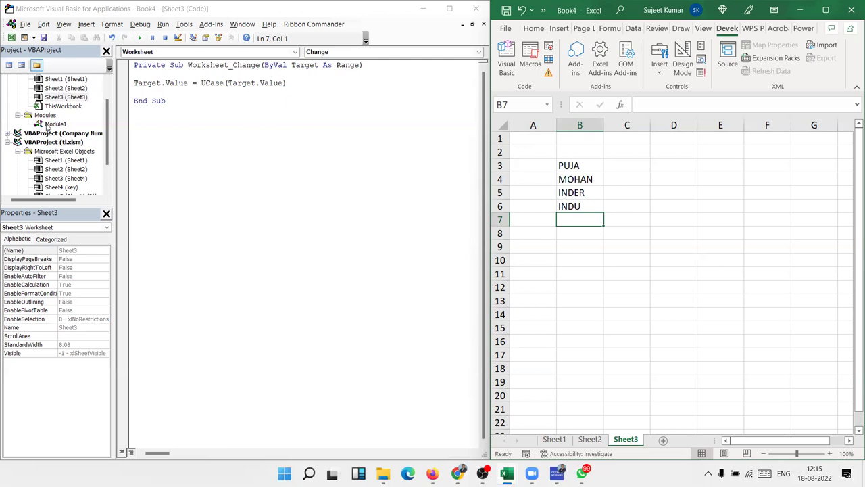
pyautogui.doubleClick(53, 124)
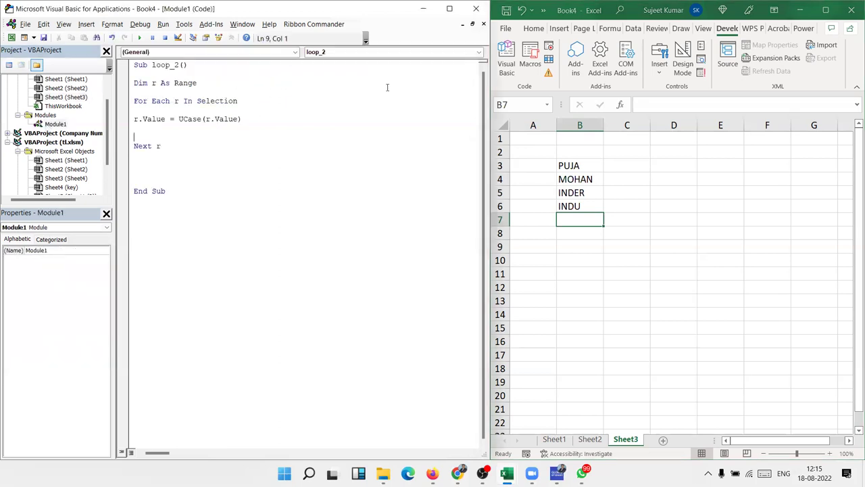
pyautogui.click(530, 70)
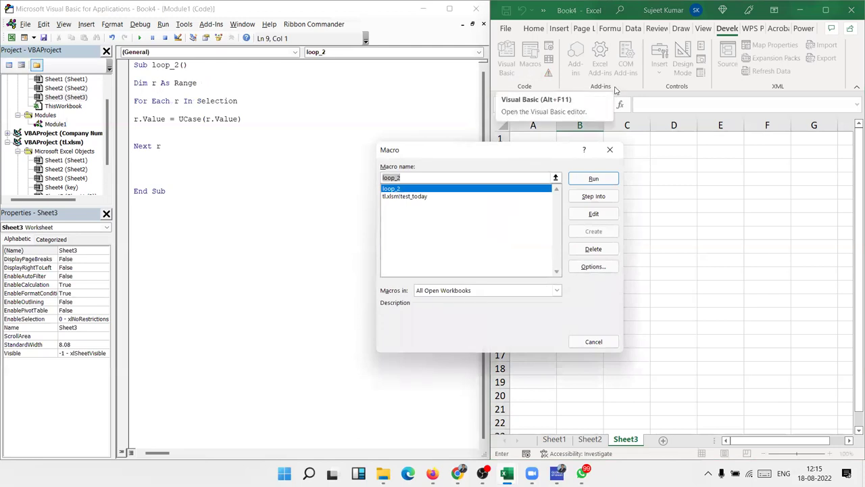
pyautogui.click(610, 150)
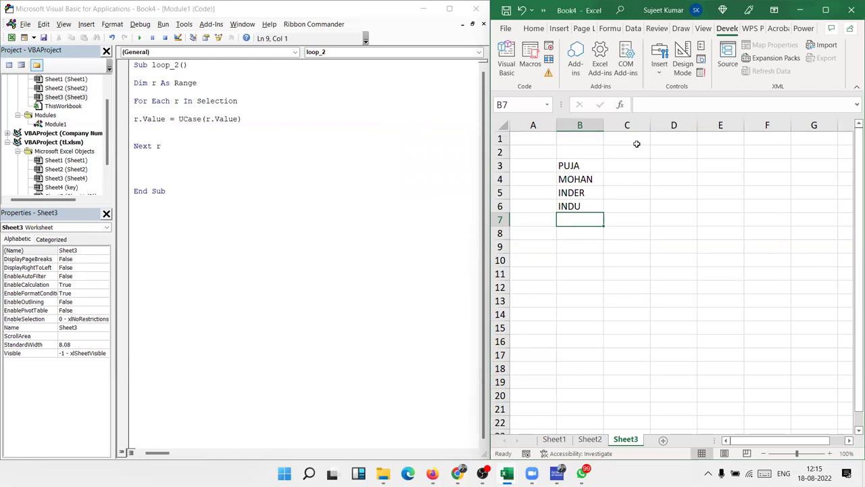
pyautogui.moveTo(589, 166); pyautogui.dragTo(578, 207)
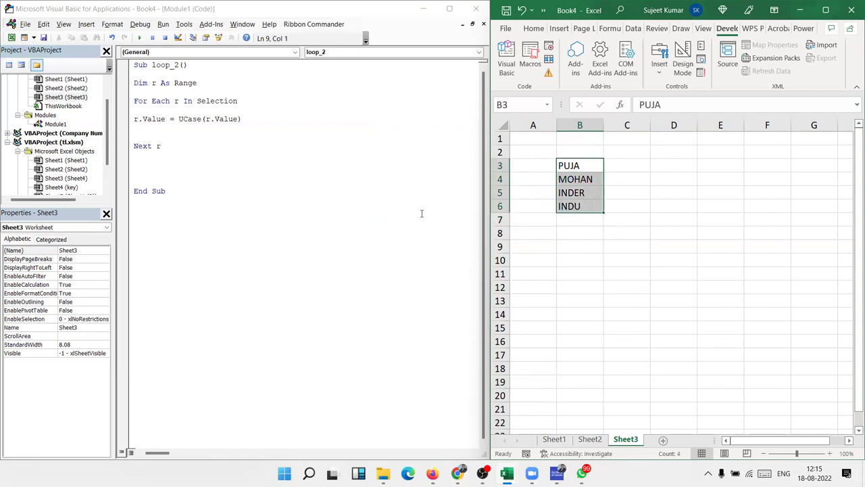
pyautogui.doubleClick(73, 100)
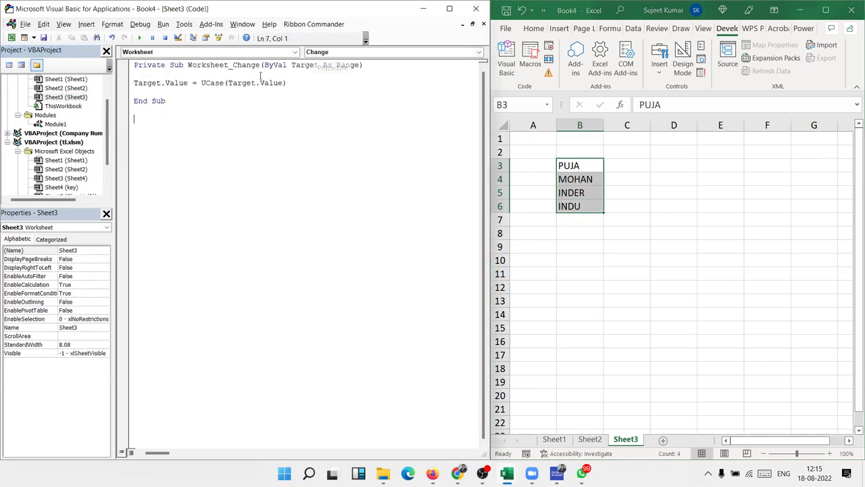
pyautogui.moveTo(288, 83); pyautogui.dragTo(134, 83)
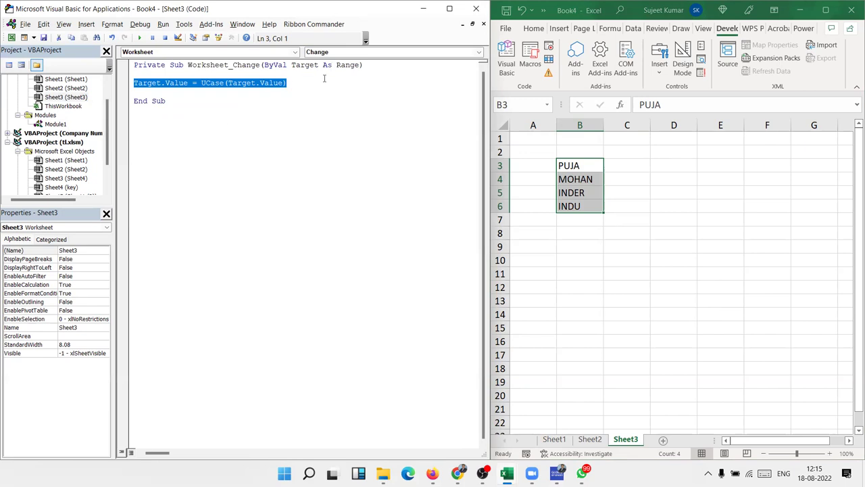
pyautogui.click(578, 238)
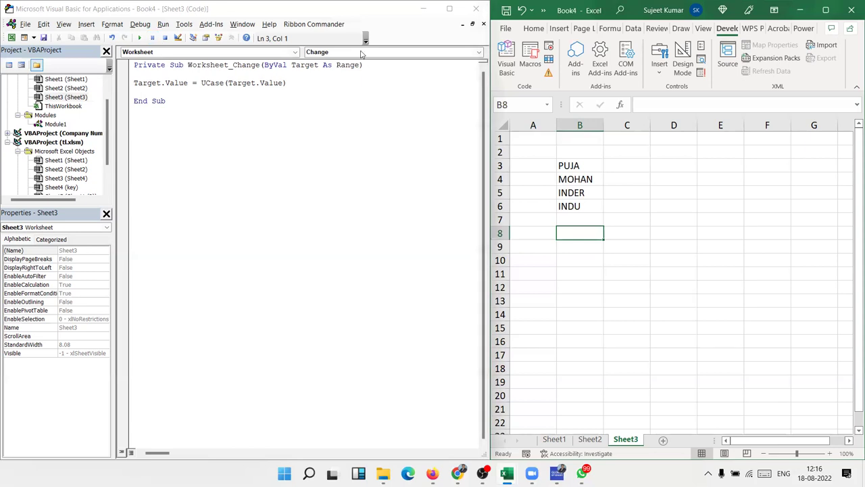
# In Module1's loop_2, add an unfinished application.WorksheetFunction.Proper( line above Next r and select it.
pyautogui.doubleClick(65, 123)
pyautogui.click(253, 176)
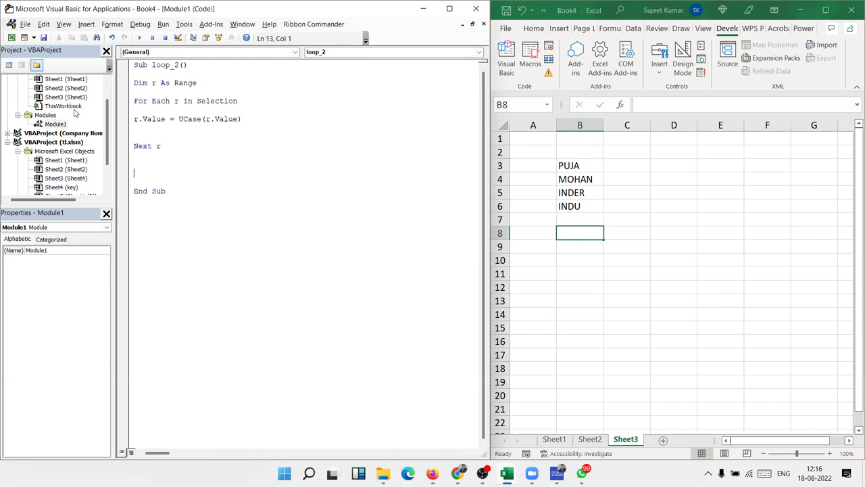
pyautogui.click(169, 135)
pyautogui.write('application')
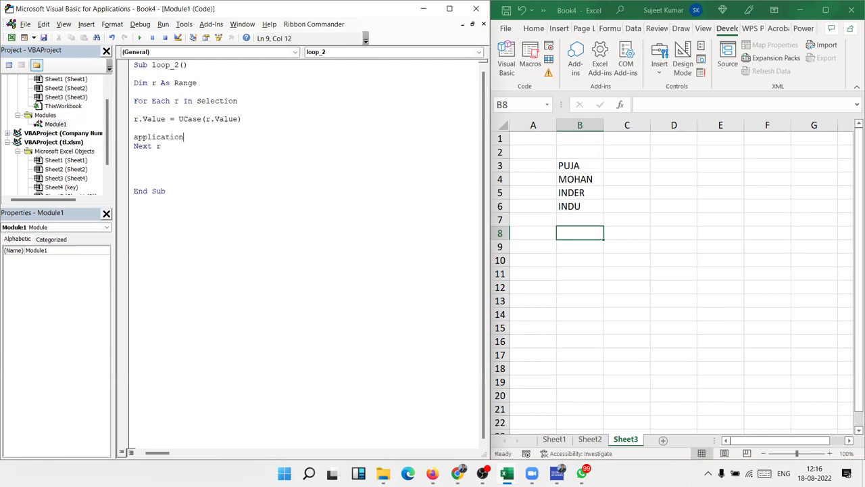
pyautogui.write('.wor')
pyautogui.press('Tab')
pyautogui.write('.pro')
pyautogui.press('Down')
pyautogui.press('Down')
pyautogui.press('Tab')
pyautogui.write('(')
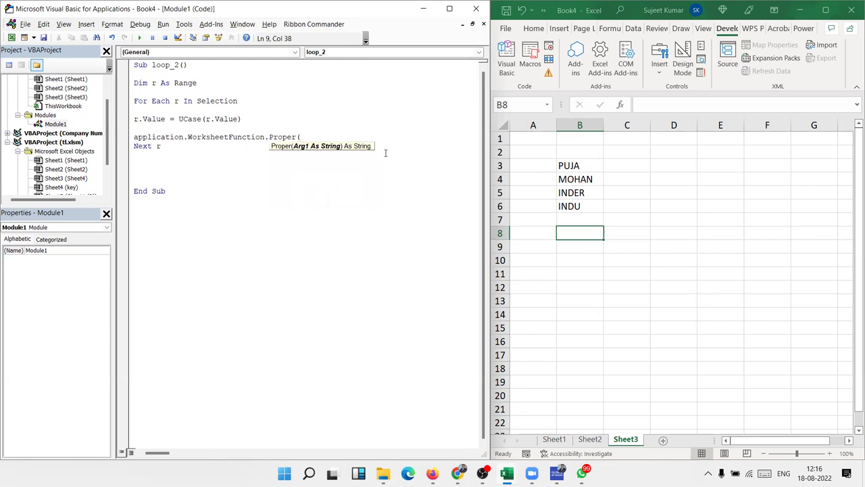
pyautogui.moveTo(301, 138); pyautogui.dragTo(125, 136)
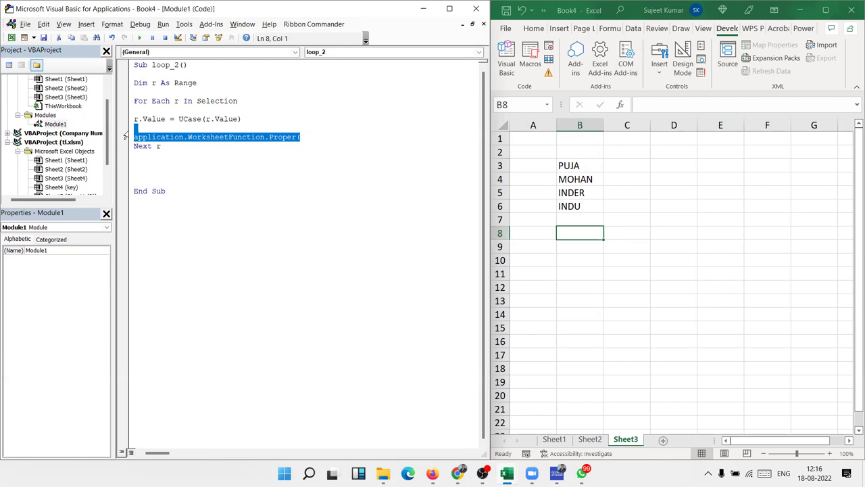
# Remove the unfinished Proper line and delete UCase from loop_2's r.Value assignment.
pyautogui.press('Delete')
pyautogui.press('Up')
pyautogui.press('Up')
pyautogui.press('Return')
pyautogui.press('Up')
pyautogui.press('Down')
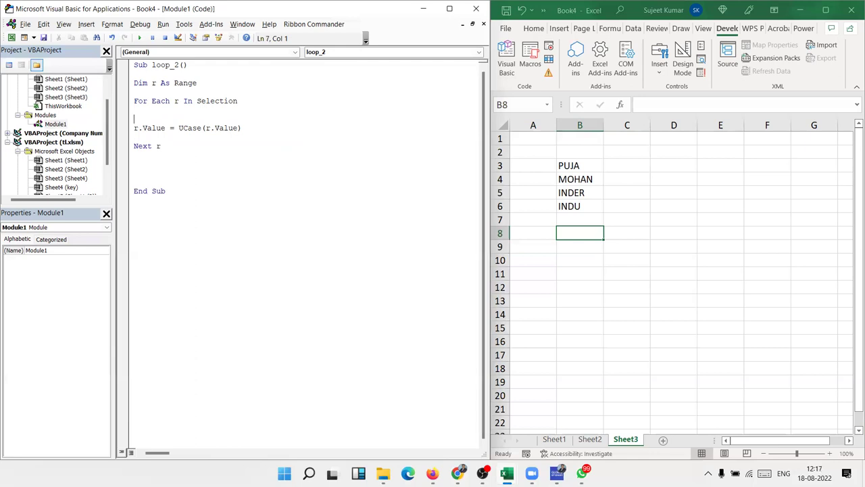
pyautogui.press('Up')
pyautogui.press('Up')
pyautogui.press('Up')
pyautogui.press('Down')
pyautogui.press('Down')
# Type Application.WorksheetFunction.Proper in its place, picking WorksheetFunction and Proper from IntelliSense.
pyautogui.press('Down')
pyautogui.press('Down')
pyautogui.press('Right')
pyautogui.press('Right')
pyautogui.press('Right')
pyautogui.press('Delete')
pyautogui.press('Delete')
pyautogui.press('Delete')
pyautogui.press('Delete')
pyautogui.press('Delete')
pyautogui.press('Delete')
pyautogui.write('application.wo')
pyautogui.press('Down')
pyautogui.press('Tab')
pyautogui.write('.u')
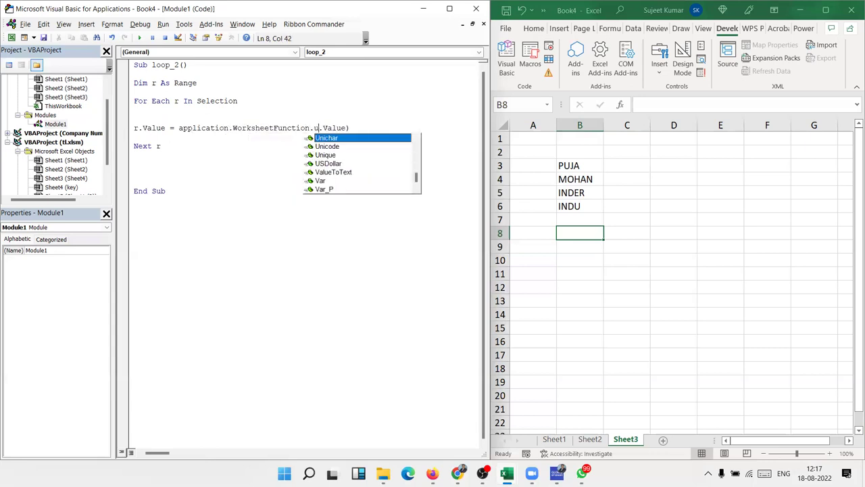
pyautogui.press('BackSpace')
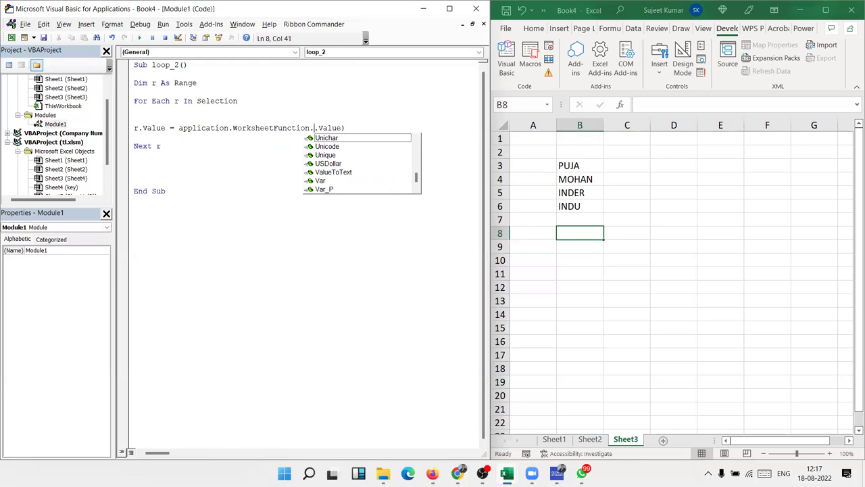
pyautogui.write('por')
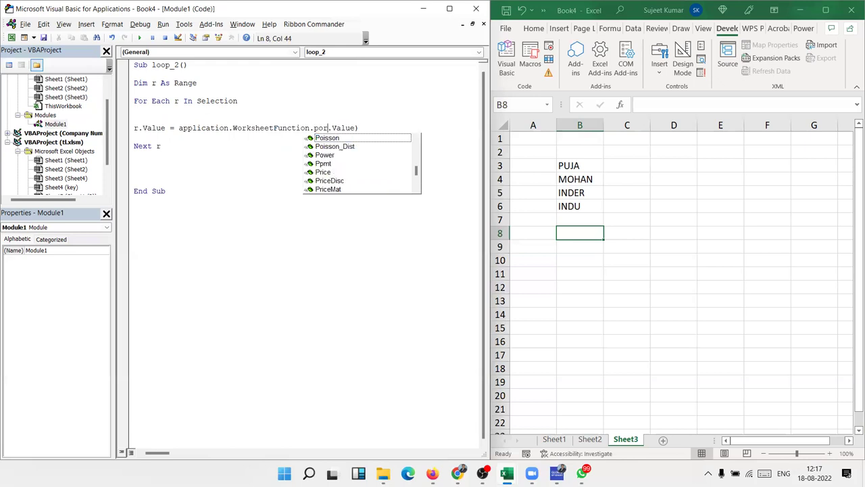
pyautogui.press('BackSpace')
pyautogui.press('BackSpace')
pyautogui.write('ro')
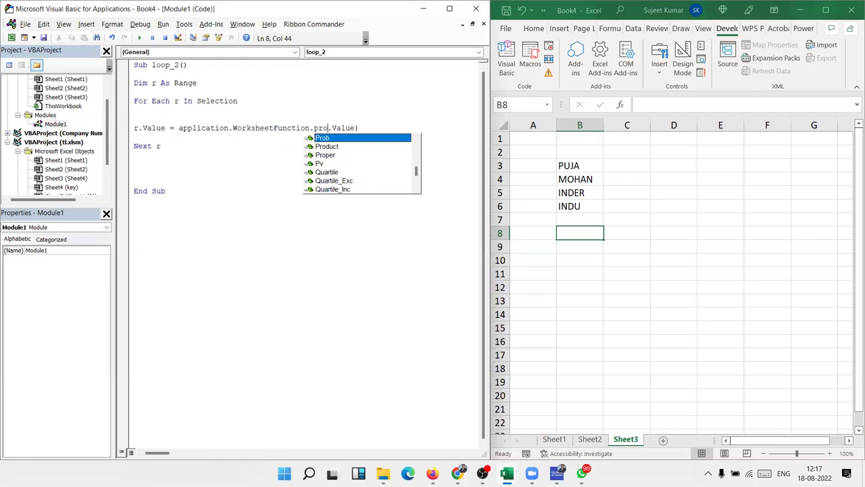
pyautogui.press('Down')
pyautogui.press('Down')
pyautogui.press('Tab')
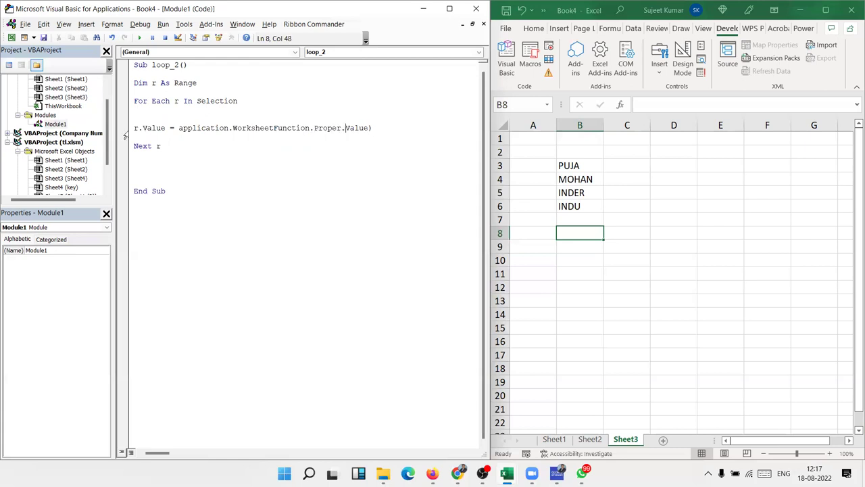
# Complete the Proper(r.Value) call, run loop_2 on Sheet3's B3:B6 names, then view Sheet2.
pyautogui.write('(r')
pyautogui.click(133, 155)
pyautogui.moveTo(566, 205); pyautogui.dragTo(567, 166)
pyautogui.click(532, 75)
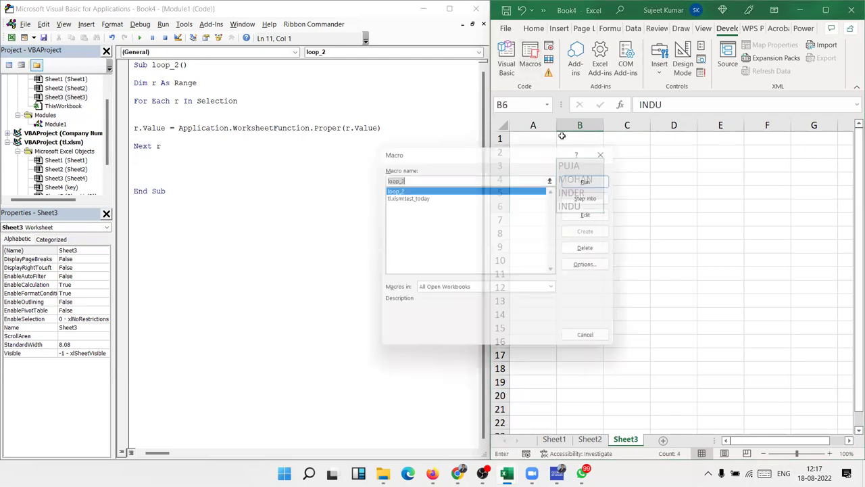
pyautogui.click(592, 179)
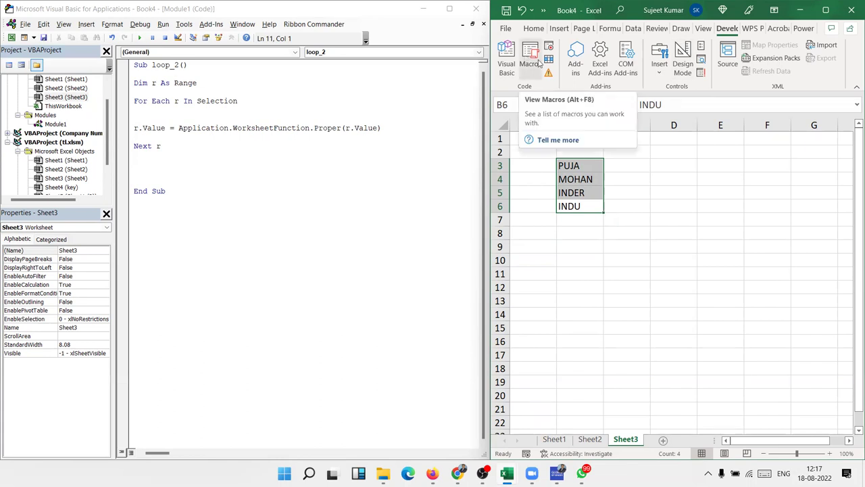
pyautogui.click(598, 439)
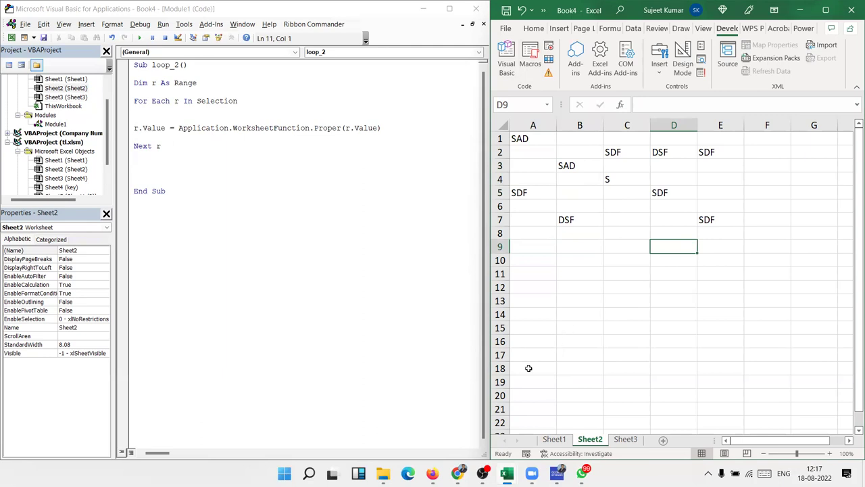
# Enter a lowercase full name as a test entry in Sheet2's cell B12.
pyautogui.click(582, 285)
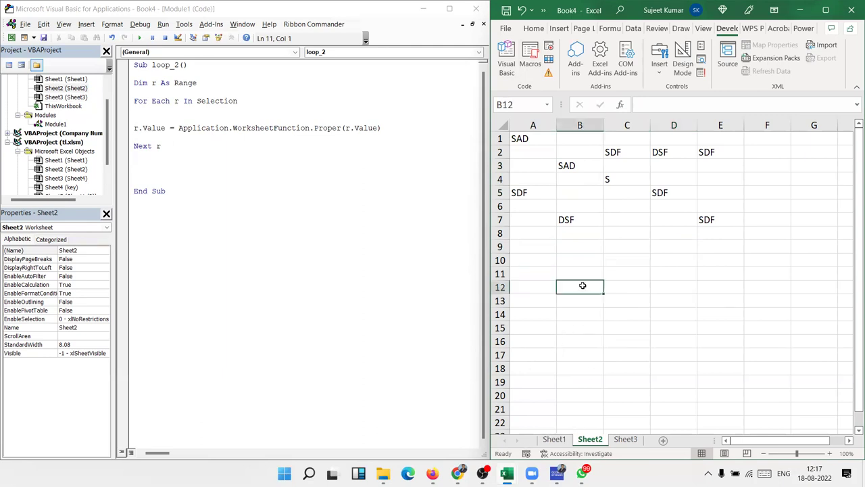
pyautogui.write('Puja')
pyautogui.press('Return')
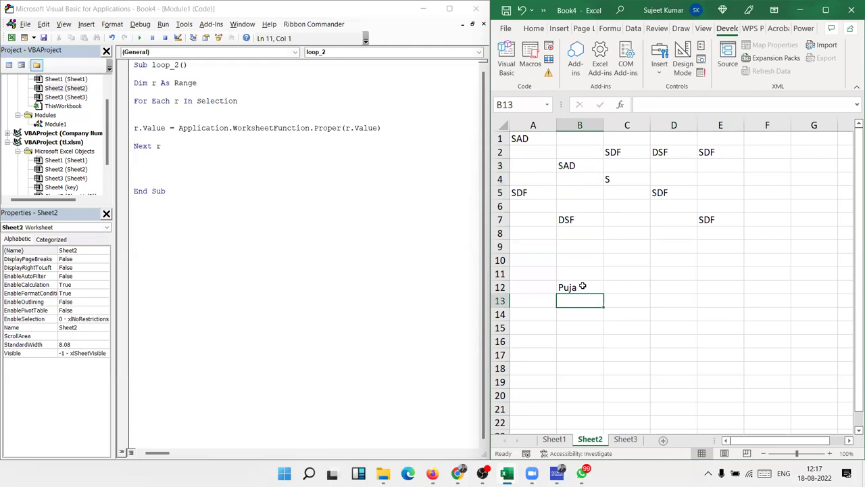
pyautogui.write('Mohan')
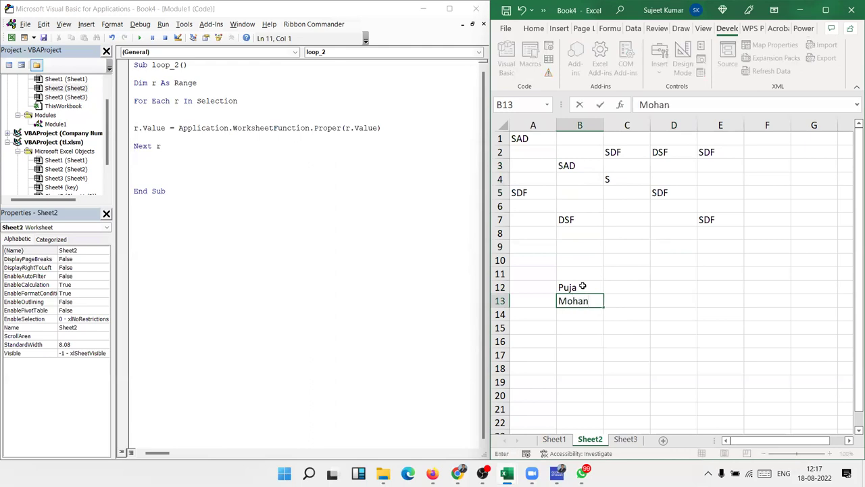
pyautogui.press('Escape')
pyautogui.click(583, 286)
pyautogui.write('pu')
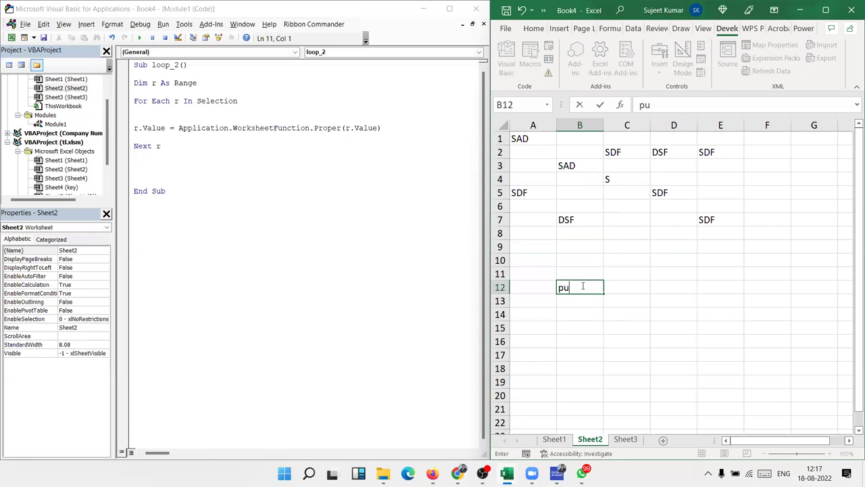
pyautogui.write('ja singh')
pyautogui.press('Return')
pyautogui.click(582, 288)
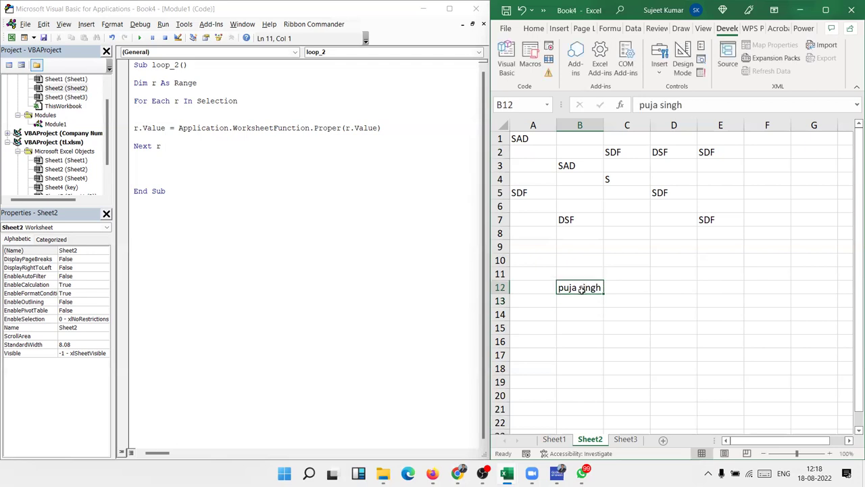
# Run loop_2 to proper-case the B12 name, then insert a new blank sheet.
pyautogui.click(529, 61)
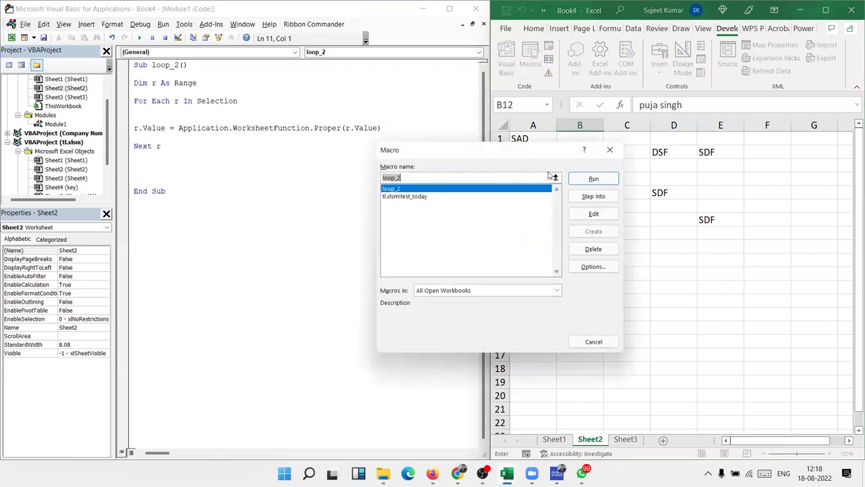
pyautogui.click(579, 179)
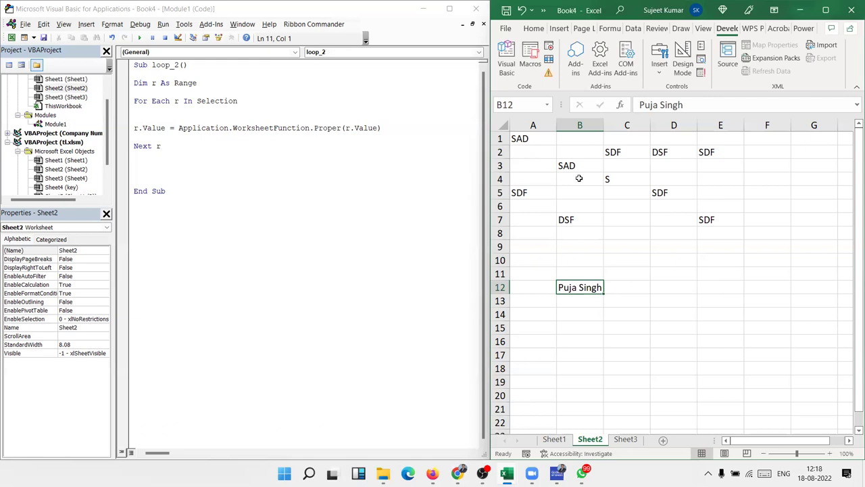
pyautogui.click(265, 163)
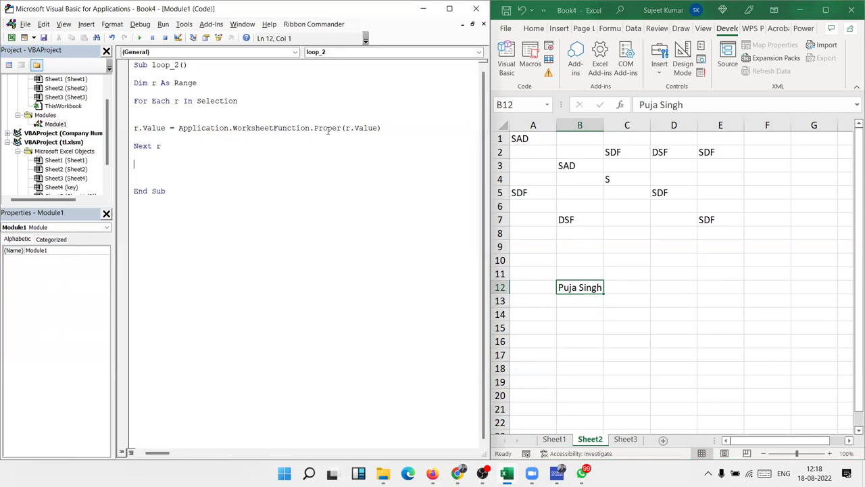
pyautogui.doubleClick(162, 102)
pyautogui.click(662, 440)
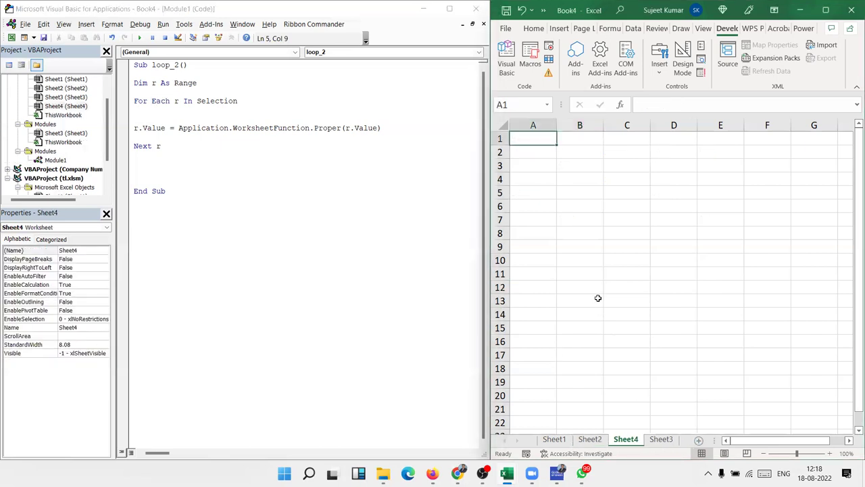
# Add a Sales header in A1 and fill A2:A68 with =RANDBETWEEN(10,80).
pyautogui.write('Sales')
pyautogui.press('Return')
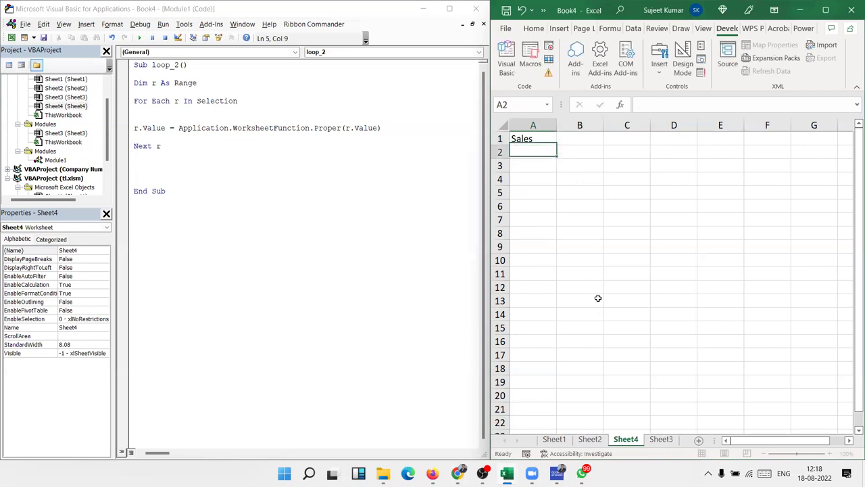
pyautogui.write('=ra')
pyautogui.press('Down')
pyautogui.press('Down')
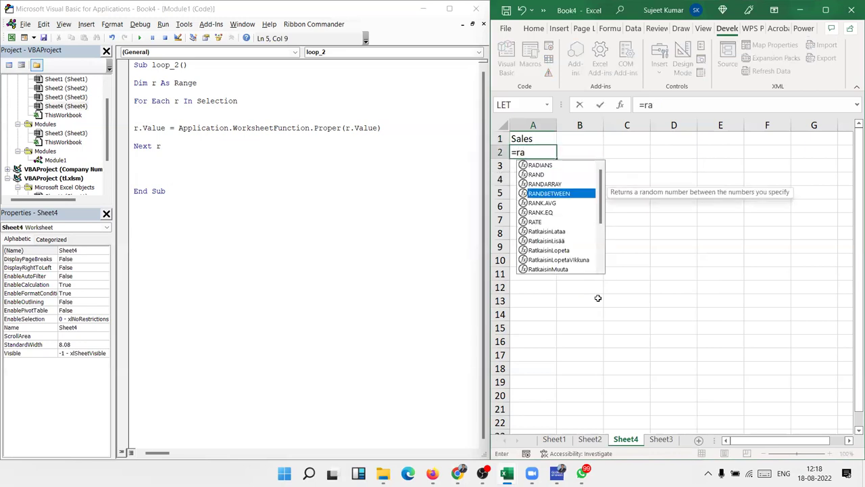
pyautogui.press('Tab')
pyautogui.write('10,80)')
pyautogui.hotkey('ctrl', 'Return')
pyautogui.hotkey('shift', 'pagedown')
pyautogui.hotkey('shift', 'pagedown')
pyautogui.hotkey('shift', 'pagedown')
pyautogui.hotkey('ctrl', 'd')
# Copy A2:A68 and paste it back as values to fix the random numbers.
pyautogui.hotkey('ctrl', 'Home')
pyautogui.press('Down')
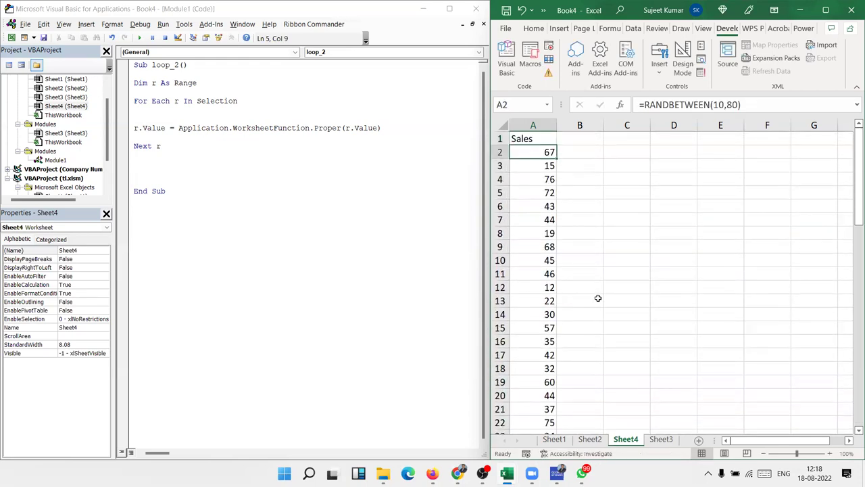
pyautogui.hotkey('ctrl', 'shift', 'Down')
pyautogui.hotkey('ctrl', 'c')
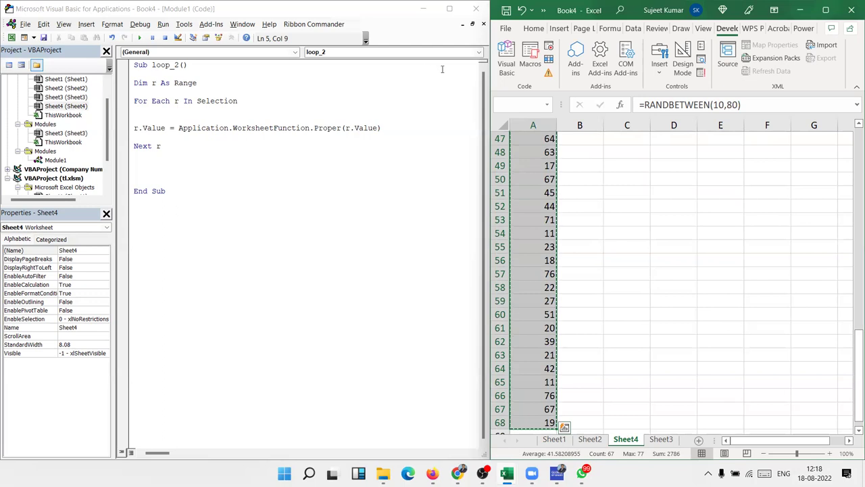
pyautogui.click(534, 29)
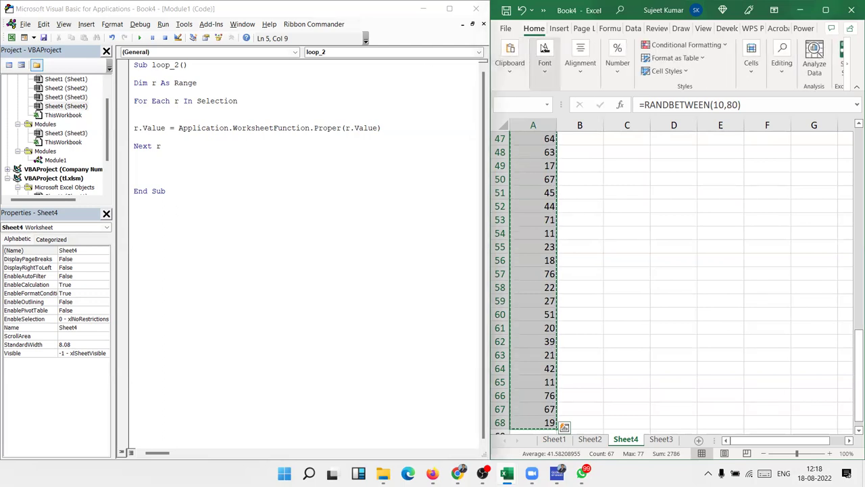
pyautogui.click(512, 68)
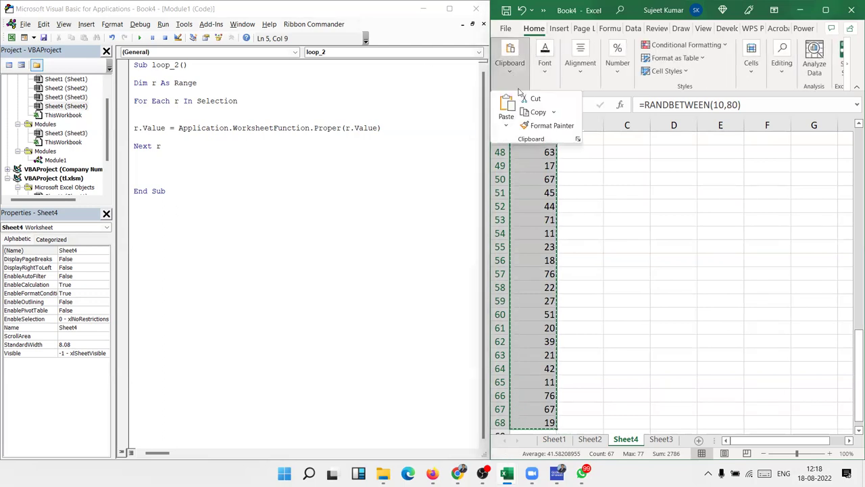
pyautogui.click(506, 122)
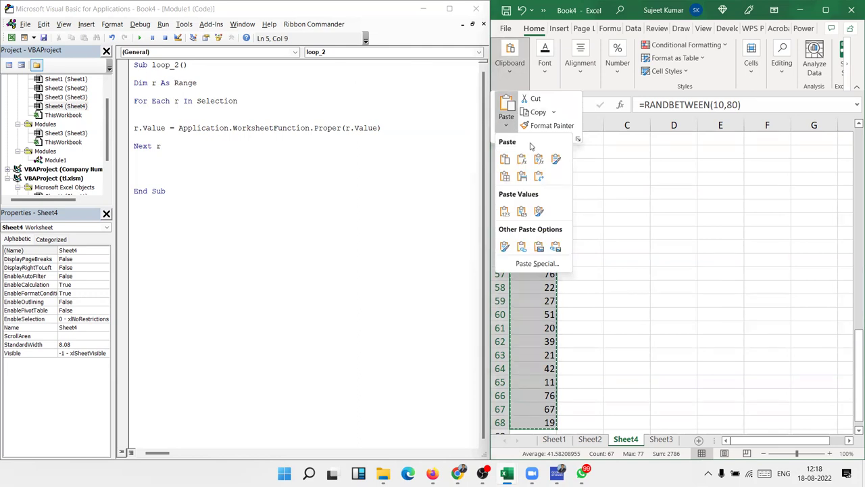
pyautogui.click(506, 210)
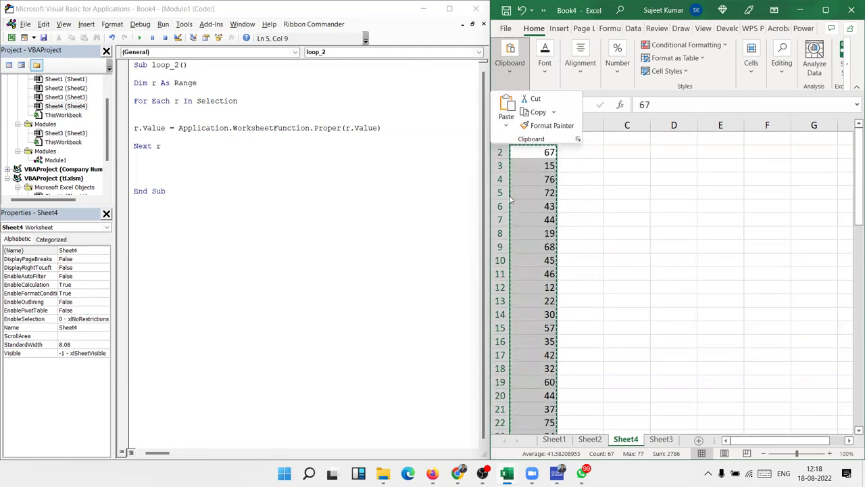
pyautogui.click(542, 165)
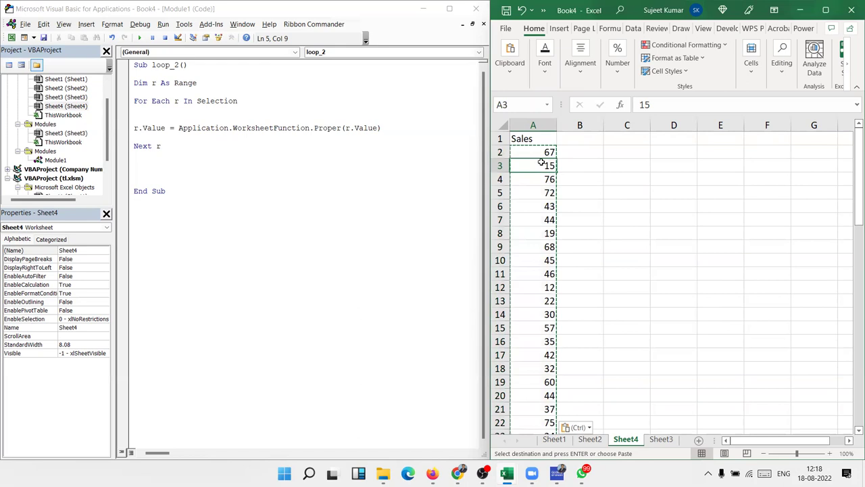
pyautogui.press('Escape')
# Select the Sales values in A5:A12.
pyautogui.scroll(-10, 531, 178)
pyautogui.scroll(-12, 531, 178)
pyautogui.scroll(-1, 541, 214)
pyautogui.scroll(7, 540, 214)
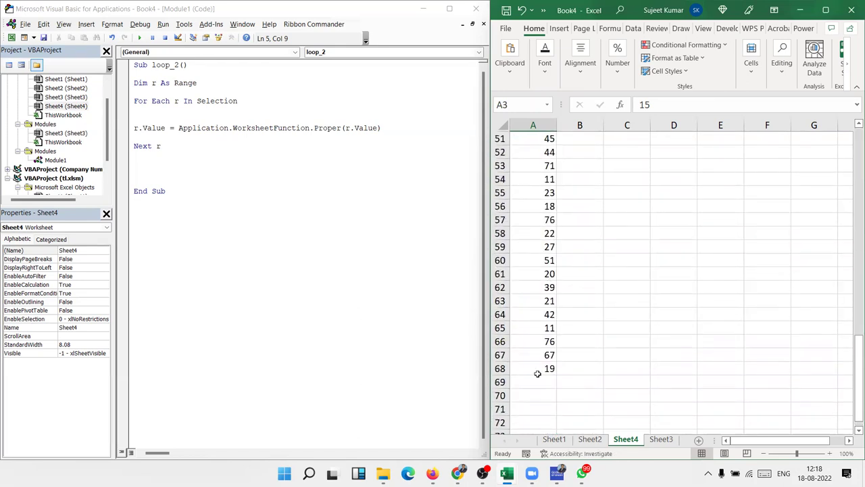
pyautogui.scroll(2, 537, 373)
pyautogui.scroll(15, 536, 373)
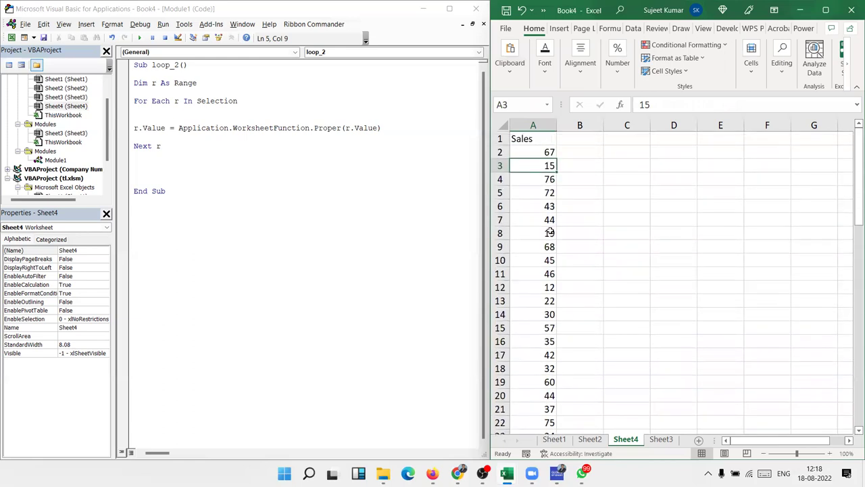
pyautogui.moveTo(545, 193); pyautogui.dragTo(551, 287)
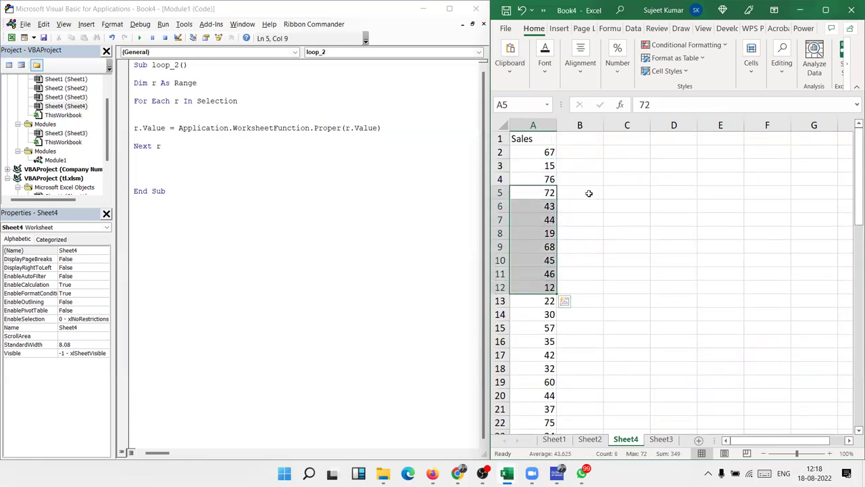
pyautogui.click(176, 157)
# Below loop_2, start Sub loop_3() declaring Dim r As Range.
pyautogui.press('Delete')
pyautogui.press('Delete')
pyautogui.press('Delete')
pyautogui.press('Down')
pyautogui.press('Down')
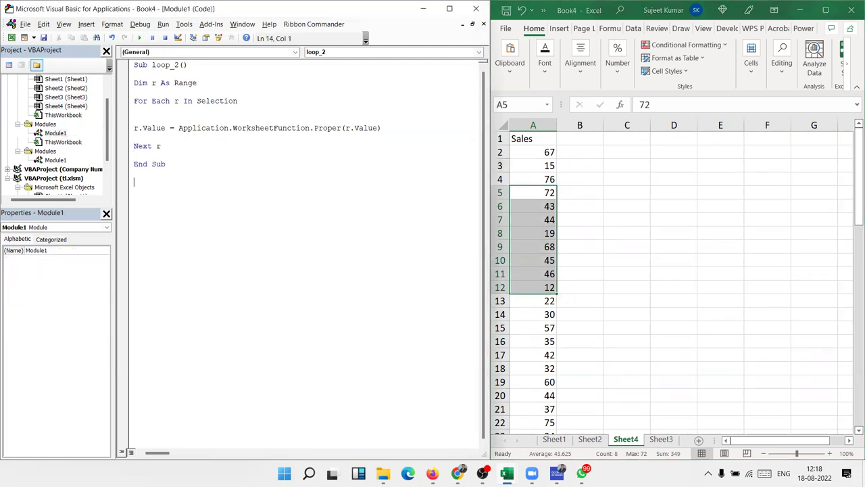
pyautogui.write('for')
pyautogui.press('BackSpace')
pyautogui.press('BackSpace')
pyautogui.write('sub ')
pyautogui.write('loop')
pyautogui.write('_2(')
pyautogui.write(')')
pyautogui.press('BackSpace')
pyautogui.press('BackSpace')
pyautogui.press('BackSpace')
pyautogui.write('3')
pyautogui.press('Return')
pyautogui.press('Return')
pyautogui.press('Return')
pyautogui.press('Return')
pyautogui.press('Return')
pyautogui.press('Return')
pyautogui.press('Up')
pyautogui.press('Up')
pyautogui.press('Up')
pyautogui.press('Up')
pyautogui.write('dim ')
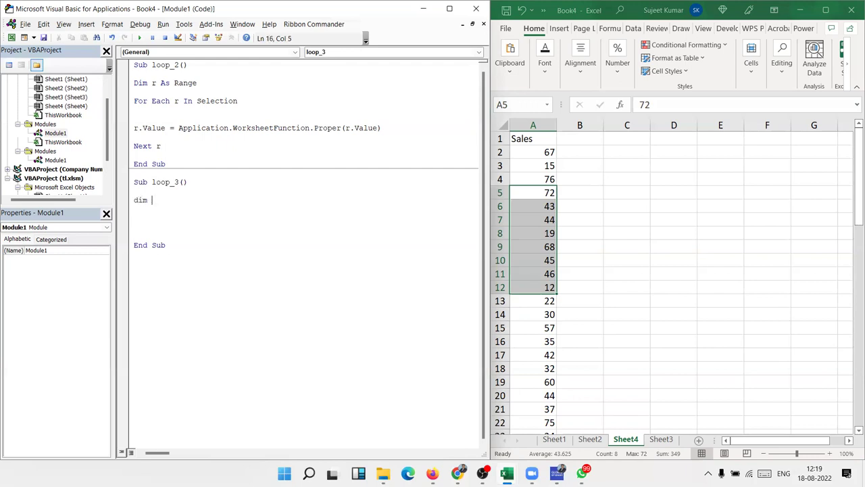
pyautogui.write('r as ra')
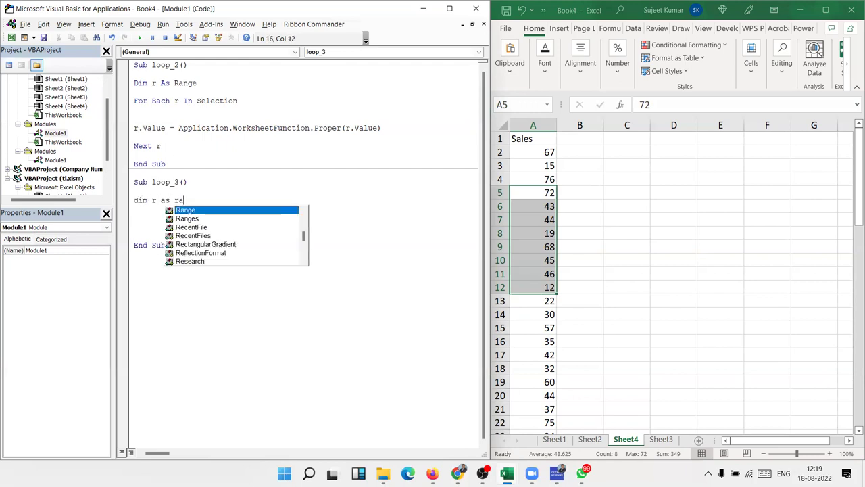
pyautogui.press('Tab')
pyautogui.press('Return')
# Add a For Each r In Selection … Next r loop in loop_3.
pyautogui.press('Return')
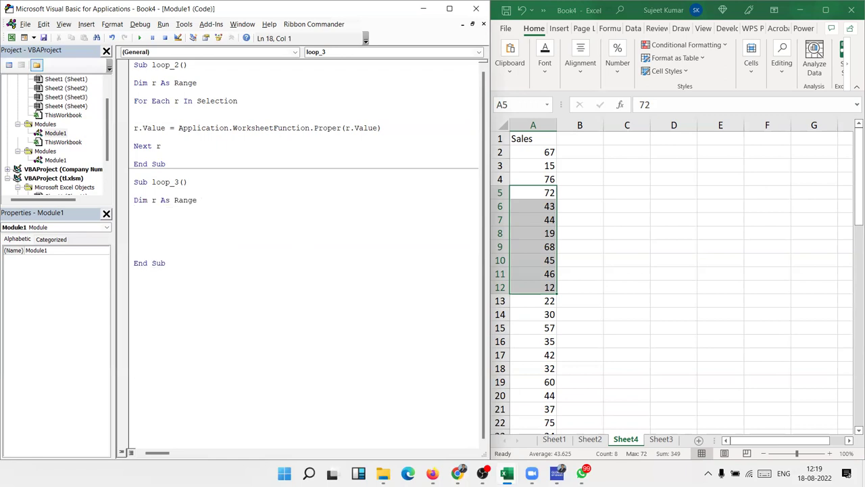
pyautogui.write('for each r in s')
pyautogui.write('election')
pyautogui.press('Return')
pyautogui.press('Return')
pyautogui.press('Return')
pyautogui.press('Return')
pyautogui.press('Return')
pyautogui.write('next')
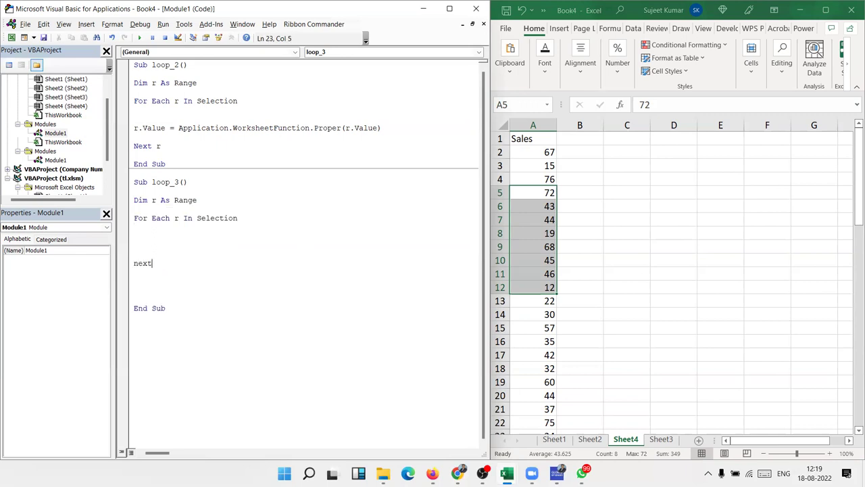
pyautogui.write('r')
pyautogui.press('Up')
pyautogui.press('Up')
pyautogui.press('Up')
pyautogui.press('Return')
pyautogui.press('Up')
pyautogui.press('Return')
pyautogui.press('Up')
# Inside the loop, add the condition If r.Value > 50 Then.
pyautogui.write('if ')
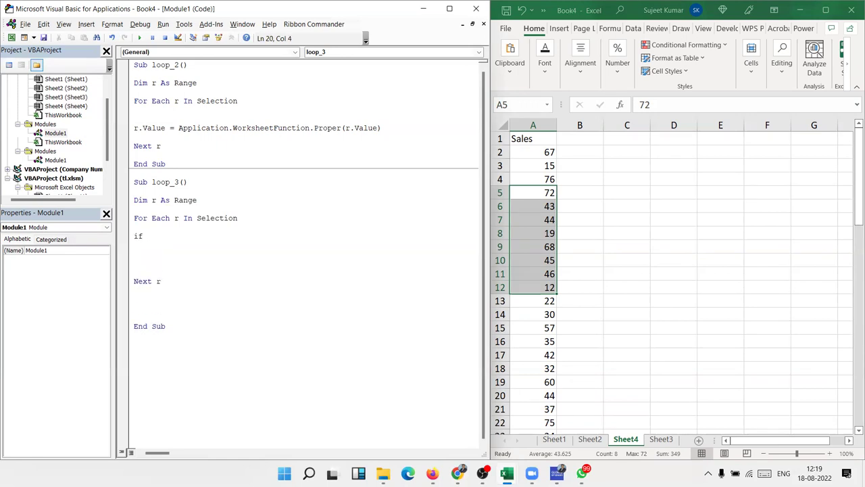
pyautogui.write('r.Va')
pyautogui.press('Tab')
pyautogui.write('>50 then')
pyautogui.press('Return')
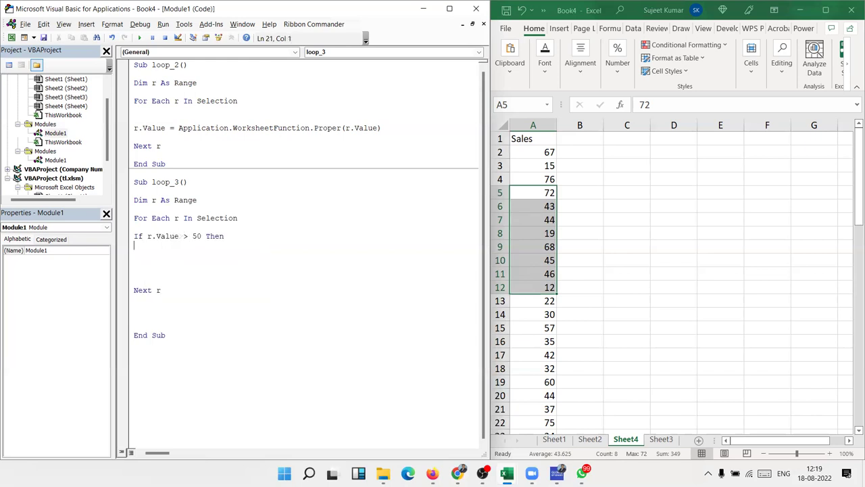
# Set Range("C65000").End(xlUp).Offset(1, 0).Value = r.Value, then close with End If.
pyautogui.write('range("')
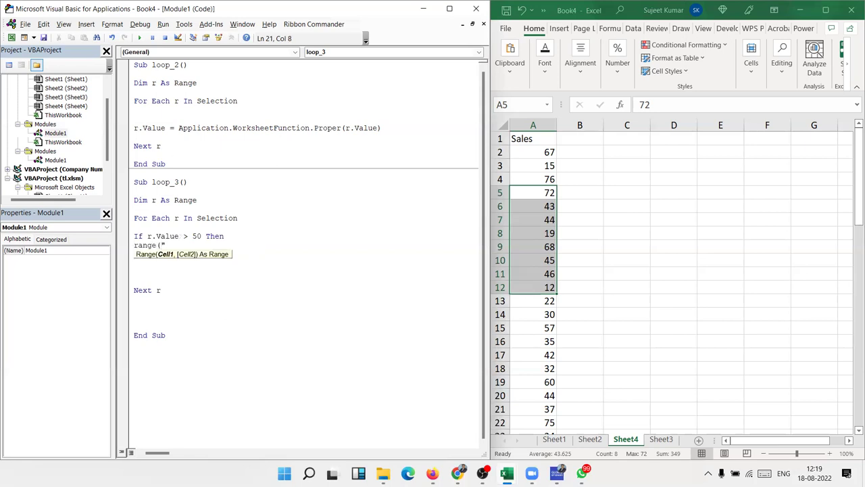
pyautogui.write('C65000')
pyautogui.write(').end')
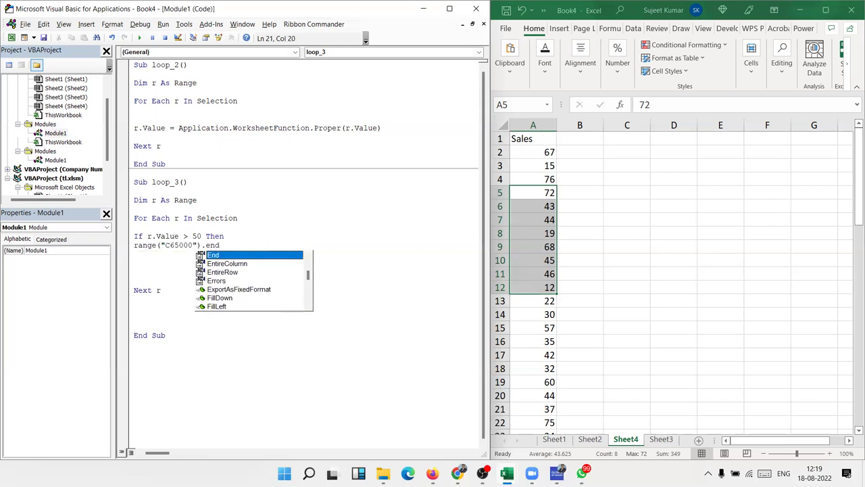
pyautogui.write('(')
pyautogui.write('xlu')
pyautogui.press('Tab')
pyautogui.write(').of')
pyautogui.press('Tab')
pyautogui.write('(1,0)')
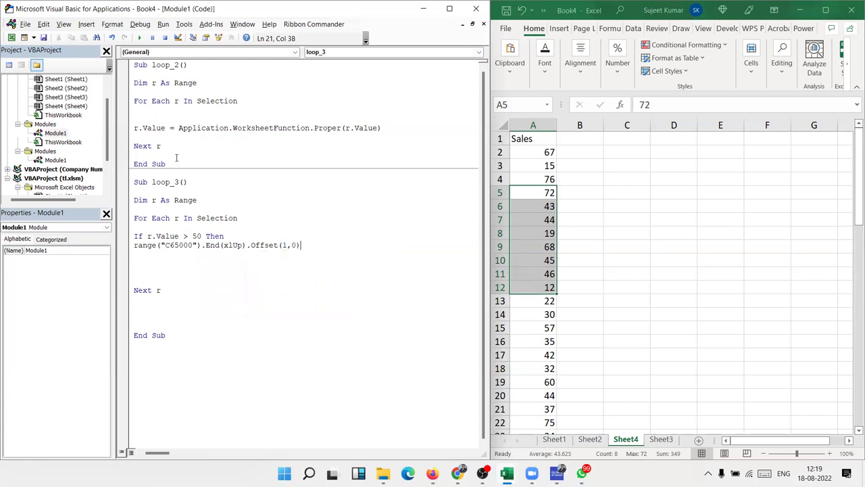
pyautogui.write('.pas')
pyautogui.press('Tab')
pyautogui.press('BackSpace')
pyautogui.press('BackSpace')
pyautogui.press('BackSpace')
pyautogui.press('BackSpace')
pyautogui.press('BackSpace')
pyautogui.press('BackSpace')
pyautogui.press('BackSpace')
pyautogui.press('BackSpace')
pyautogui.press('BackSpace')
pyautogui.press('BackSpace')
pyautogui.write('.v')
pyautogui.press('Down')
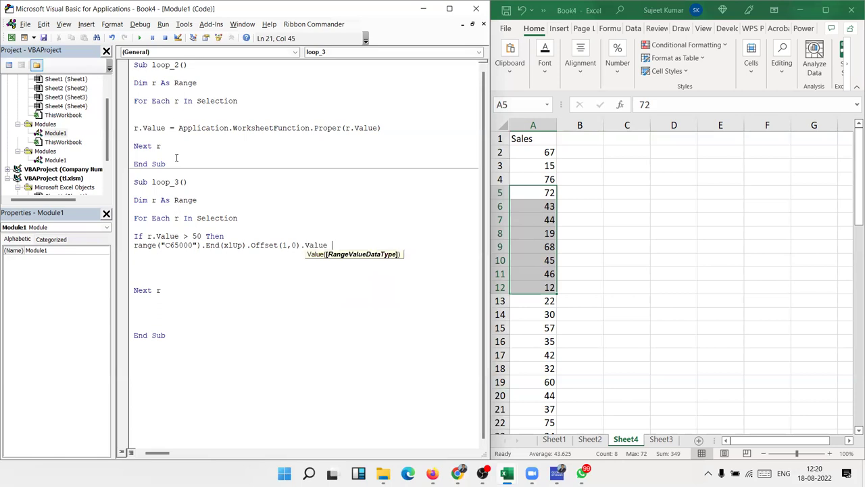
pyautogui.write('= ')
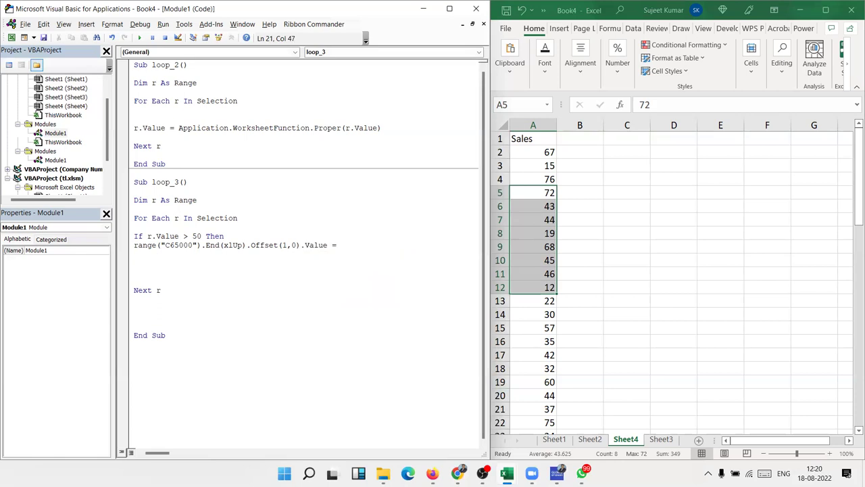
pyautogui.write('r.v')
pyautogui.press('Down')
pyautogui.press('Return')
pyautogui.write('End If')
pyautogui.press('Up')
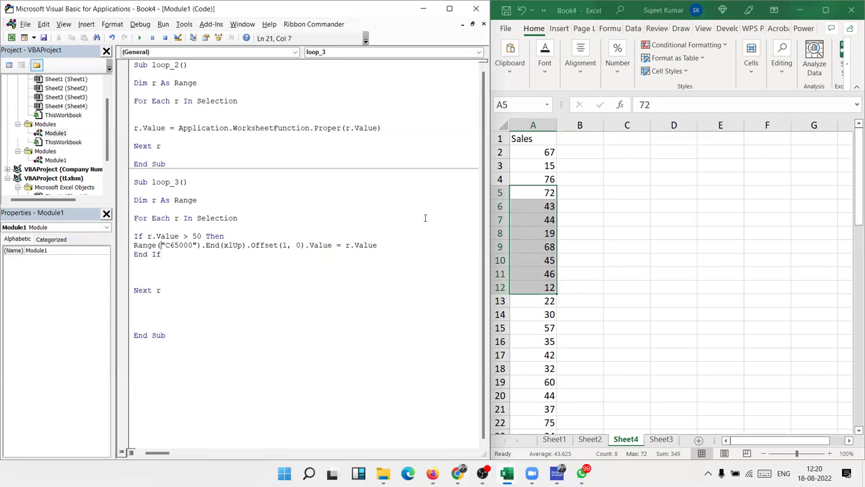
# Run loop_3 on A5:A12, copying 72 and 68 into C2:C3, then review loop_2's code.
pyautogui.click(139, 37)
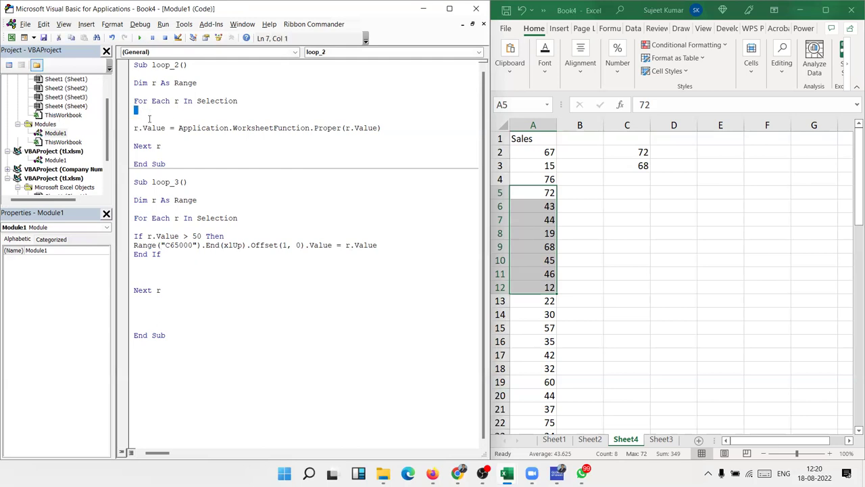
pyautogui.moveTo(143, 115); pyautogui.dragTo(184, 142)
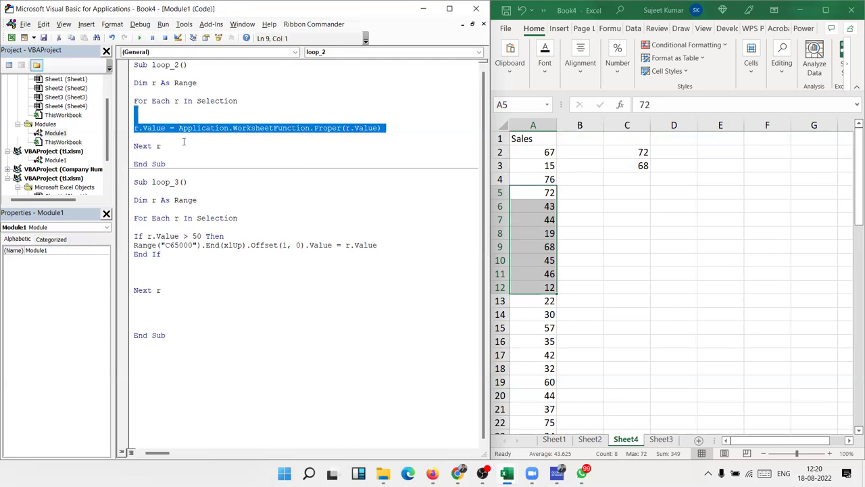
pyautogui.doubleClick(204, 102)
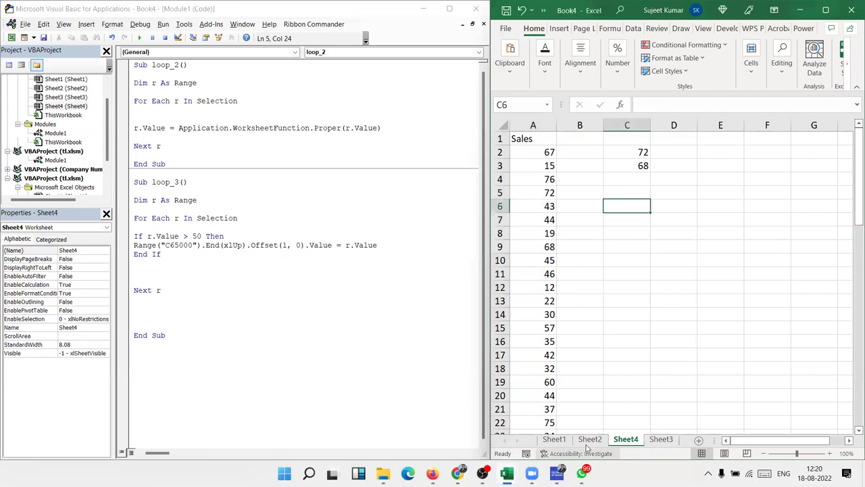
# Below loop_3, create an empty Sub loop_4() procedure.
pyautogui.click(190, 358)
pyautogui.press('Return')
pyautogui.press('Return')
pyautogui.press('BackSpace')
pyautogui.write('sub ')
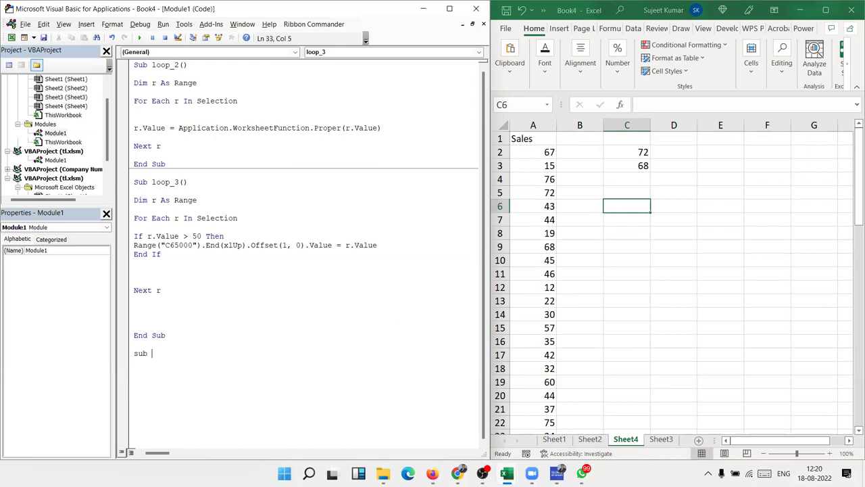
pyautogui.write('loop_3()')
pyautogui.press('Return')
pyautogui.press('Up')
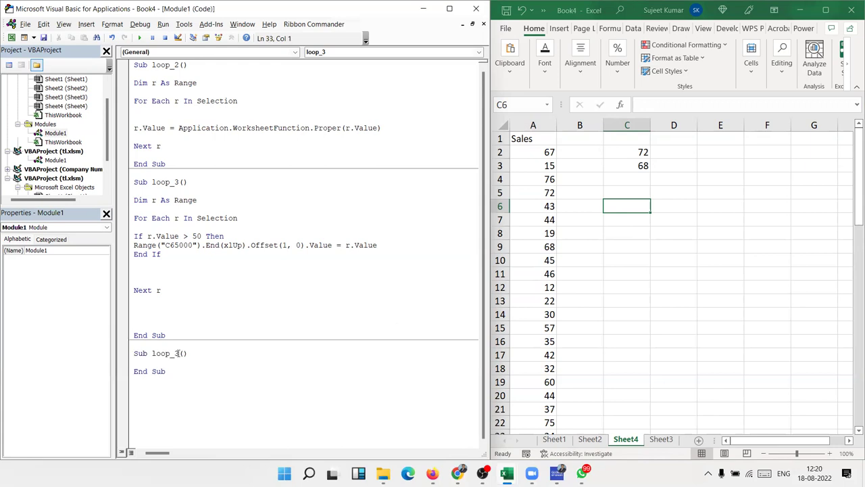
pyautogui.click(182, 353)
pyautogui.press('BackSpace')
pyautogui.write('4')
pyautogui.press('Down')
pyautogui.press('Return')
pyautogui.press('Return')
pyautogui.press('Return')
pyautogui.press('Return')
pyautogui.press('Up')
pyautogui.press('Up')
pyautogui.press('Up')
# Declare Dim r As Worksheet in loop_4.
pyautogui.write('dim r as ')
pyautogui.write('wo')
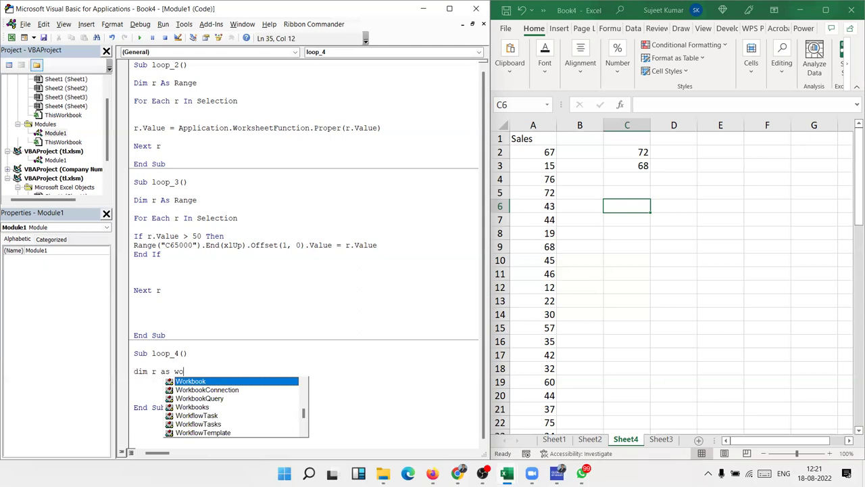
pyautogui.press('Tab')
pyautogui.write('sh')
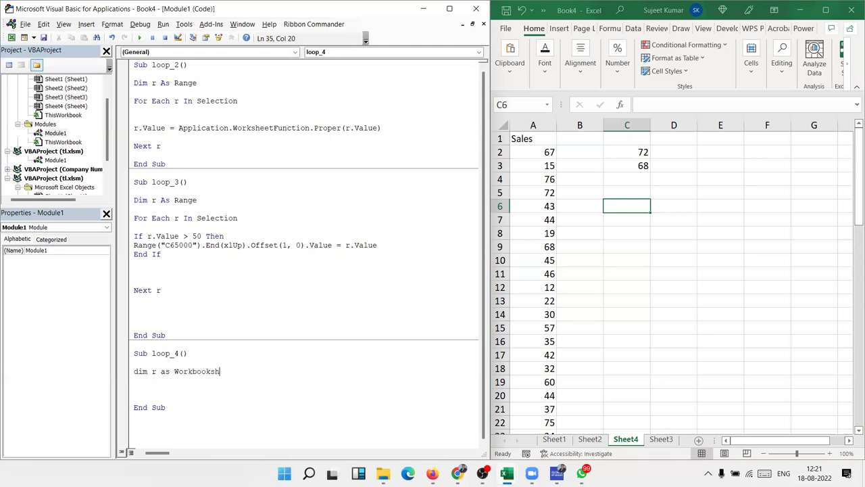
pyautogui.write('eet')
pyautogui.press('Return')
# Add a For Each r In ActiveWorkbook.Sheets … Next r loop.
pyautogui.press('Return')
pyautogui.press('Return')
pyautogui.press('Return')
pyautogui.press('Up')
pyautogui.press('Up')
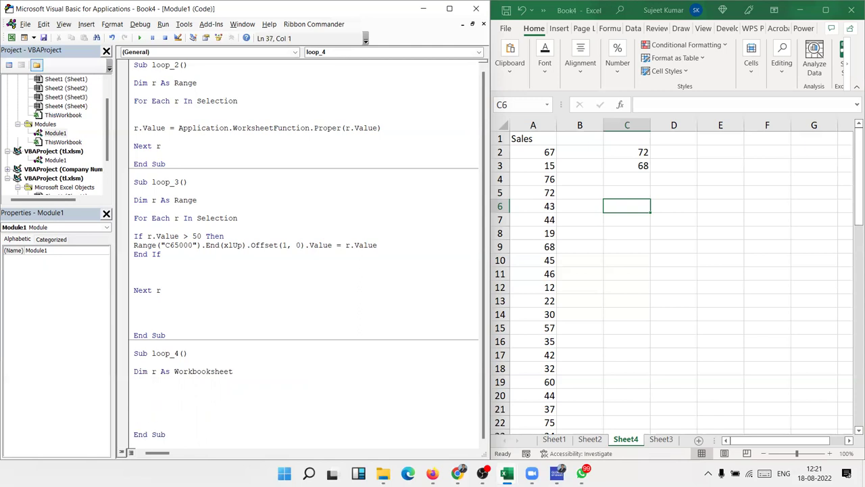
pyautogui.write('for ')
pyautogui.write('each ')
pyautogui.write('r in active')
pyautogui.write('workbooks')
pyautogui.press('BackSpace')
pyautogui.press('Return')
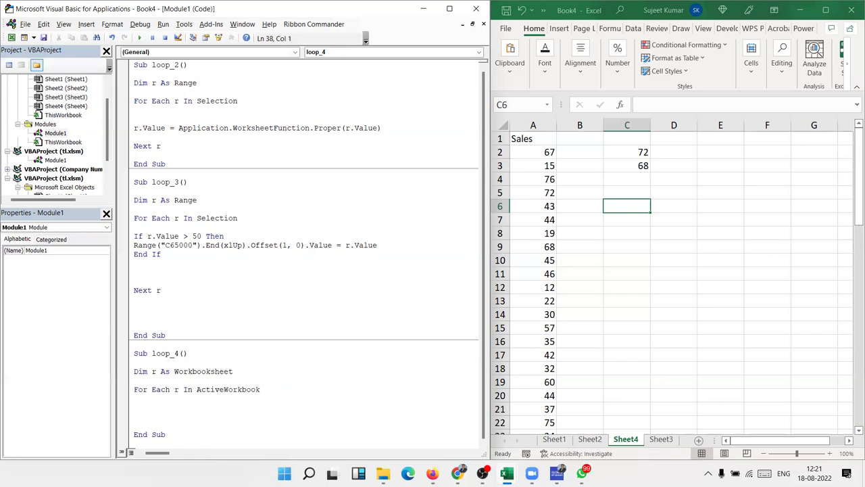
pyautogui.click(295, 390)
pyautogui.write('.sh')
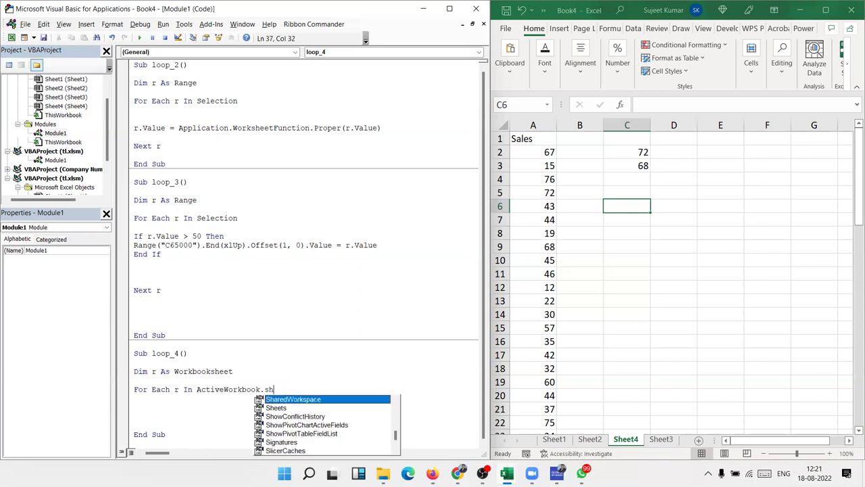
pyautogui.write('eets')
pyautogui.press('Return')
pyautogui.press('Return')
pyautogui.press('Return')
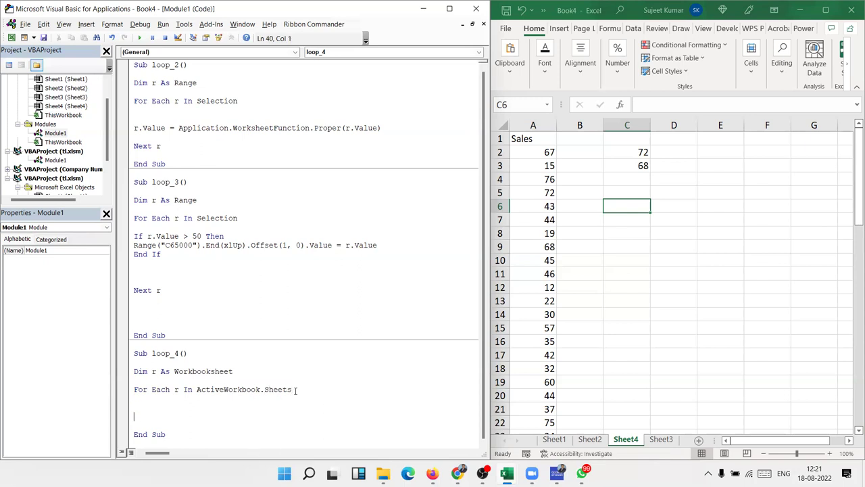
pyautogui.write('next ')
pyautogui.write('r')
pyautogui.press('Up')
pyautogui.press('Up')
pyautogui.press('Return')
pyautogui.press('Up')
# Inside the loop, write r.Name = "Data" & i with an i=i+1 counter line above it.
pyautogui.write('r.')
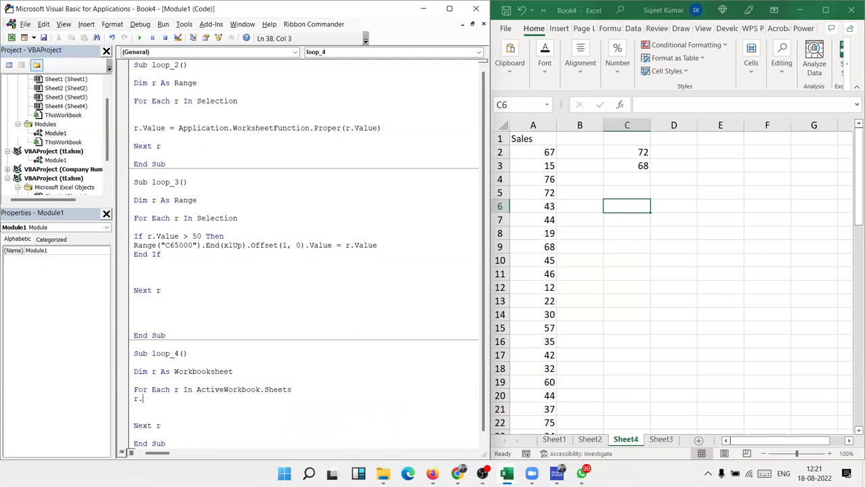
pyautogui.write('n')
pyautogui.write('ame="Data')
pyautogui.write('" ')
pyautogui.write('& i')
pyautogui.press('Left')
pyautogui.press('Left')
pyautogui.press('Left')
pyautogui.press('Left')
pyautogui.press('Left')
pyautogui.press('Return')
pyautogui.press('Up')
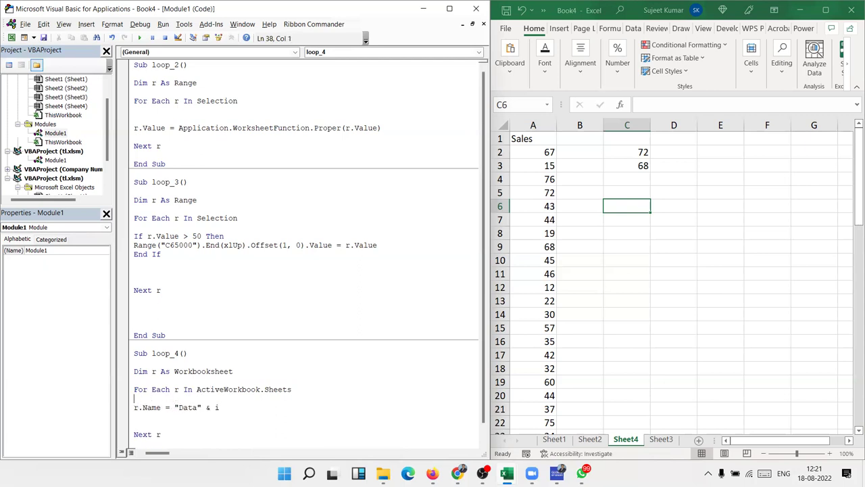
pyautogui.write('i=i+1')
# Finish the i = i + 1 line and run loop_4.
pyautogui.press('Down')
pyautogui.scroll(-1, 338, 414)
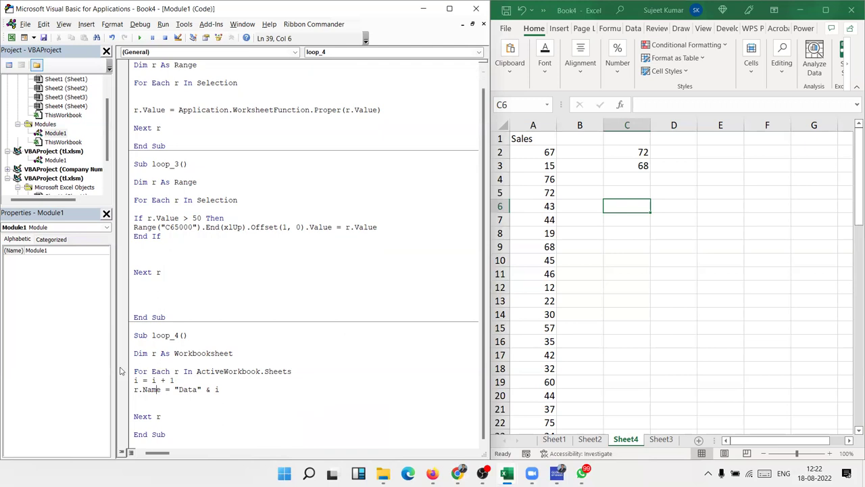
pyautogui.click(139, 39)
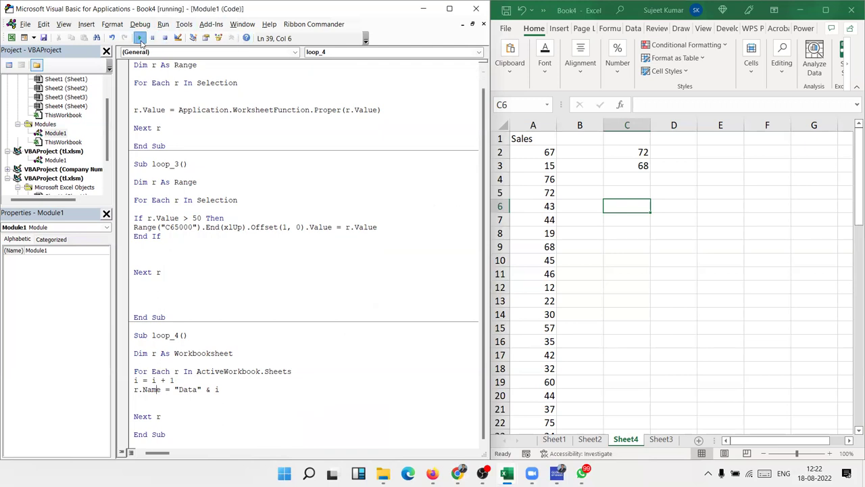
# After the compile error, correct the Dim type from Workbooksheet to Worksheets.
pyautogui.click(422, 283)
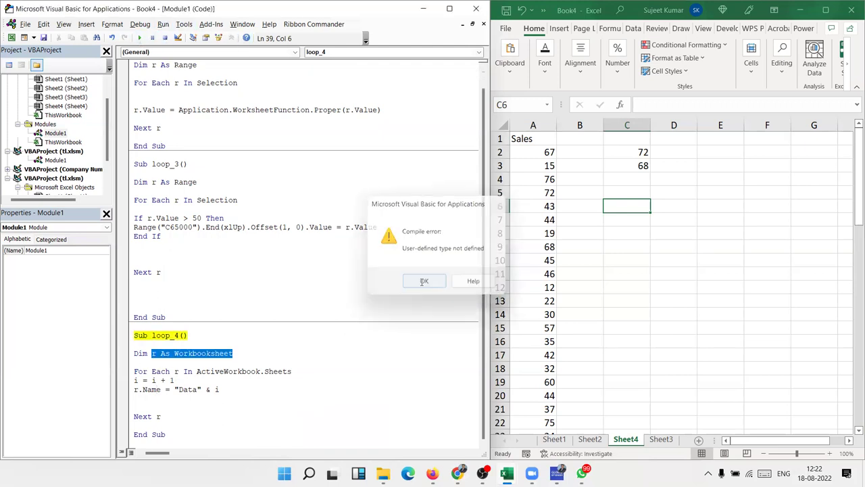
pyautogui.click(258, 352)
pyautogui.press('BackSpace')
pyautogui.press('BackSpace')
pyautogui.press('BackSpace')
pyautogui.press('BackSpace')
pyautogui.write('sheet')
pyautogui.click(270, 391)
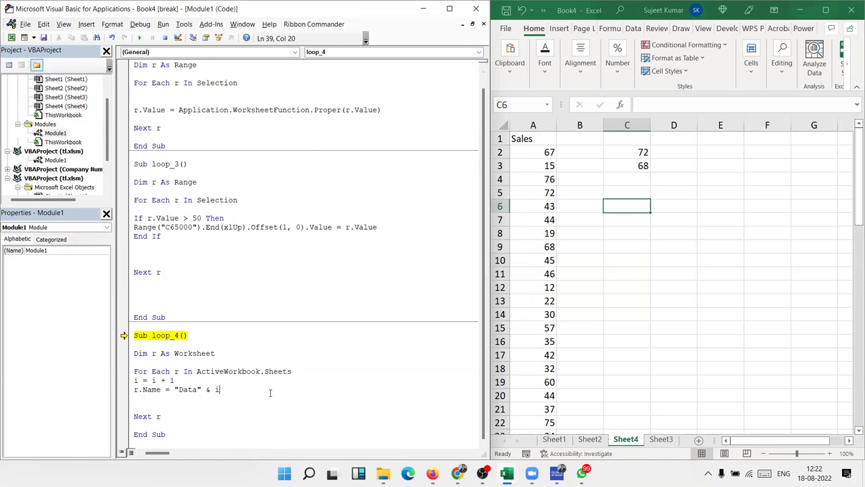
pyautogui.write('s')
# Reset the project, rerun loop_4 and debug the type mismatch on the For Each line.
pyautogui.click(232, 368)
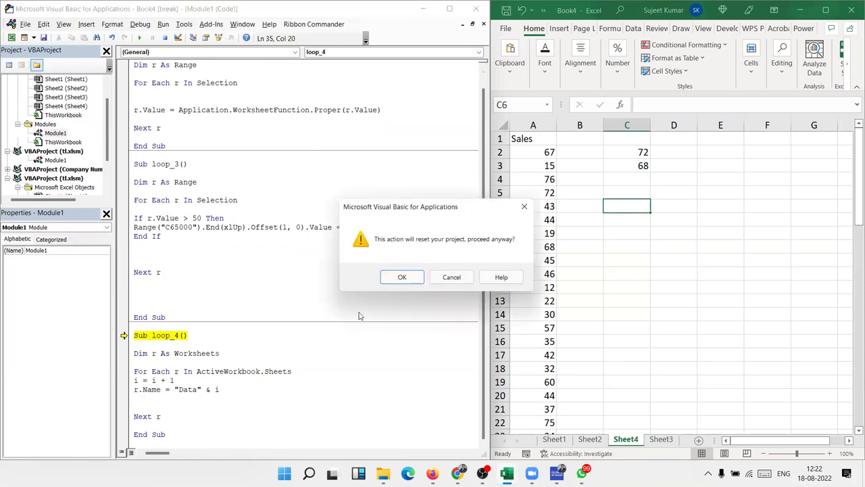
pyautogui.click(401, 277)
pyautogui.click(227, 360)
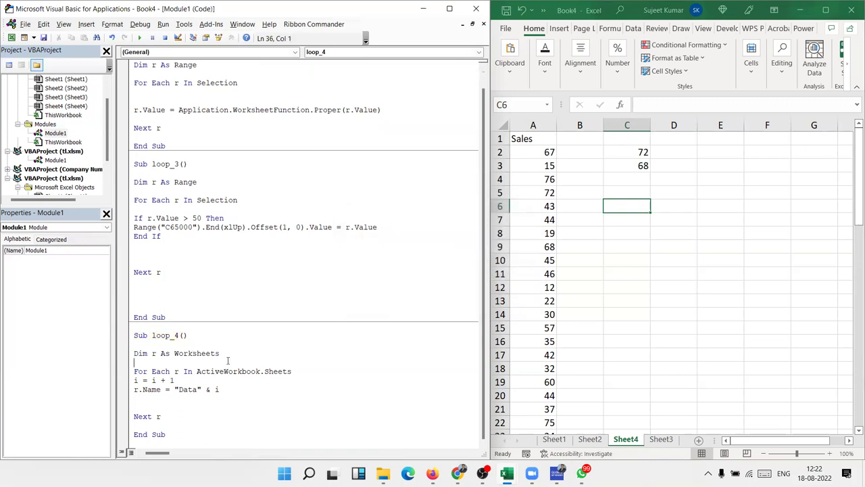
pyautogui.click(140, 38)
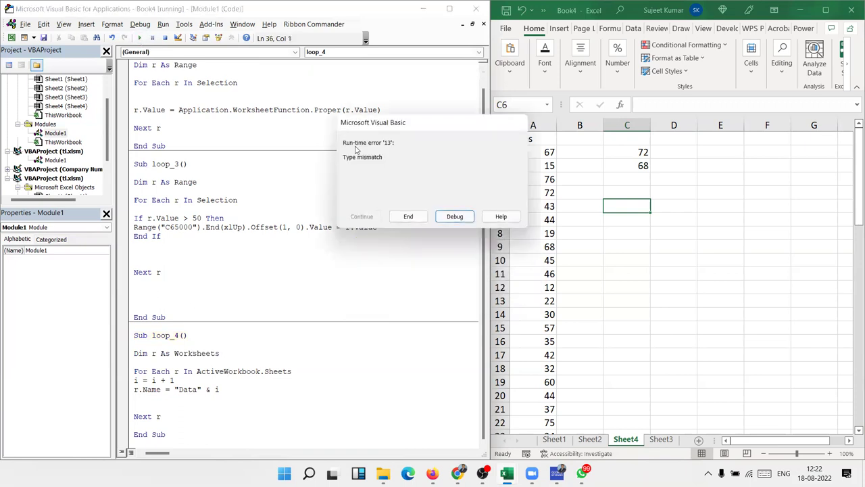
pyautogui.click(454, 216)
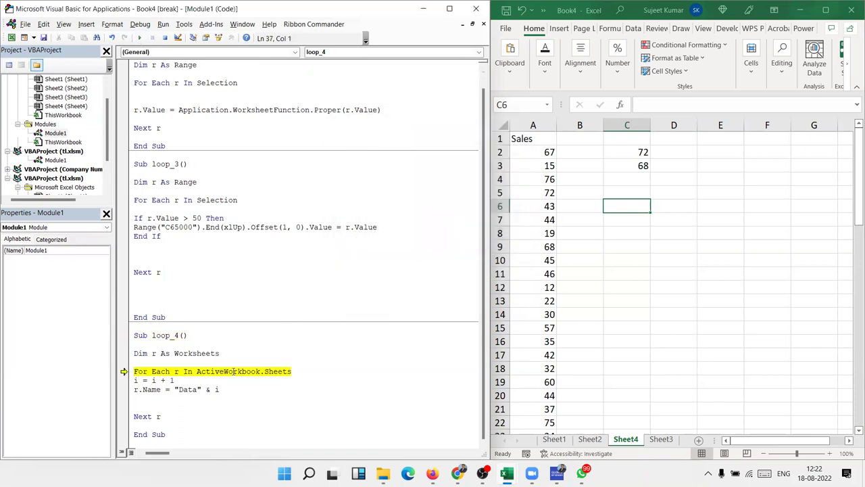
# Rewrite the For Each collection as ActiveWorkbook.Worksheet.
pyautogui.click(303, 373)
pyautogui.press('BackSpace')
pyautogui.press('BackSpace')
pyautogui.press('BackSpace')
pyautogui.press('BackSpace')
pyautogui.press('BackSpace')
pyautogui.press('BackSpace')
pyautogui.press('BackSpace')
pyautogui.press('BackSpace')
pyautogui.press('BackSpace')
pyautogui.press('BackSpace')
pyautogui.press('BackSpace')
pyautogui.press('BackSpace')
pyautogui.write('act')
pyautogui.hotkey('ctrl', 'z')
pyautogui.write('Act')
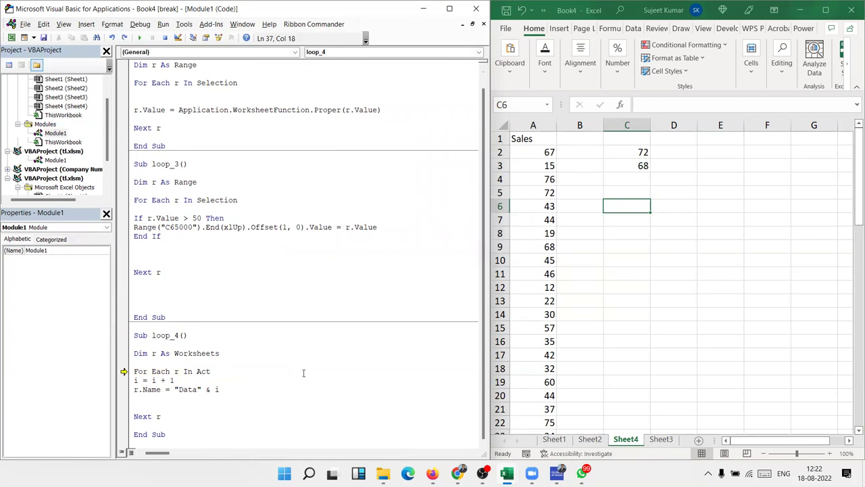
pyautogui.write('iveworkboo')
pyautogui.write('k.')
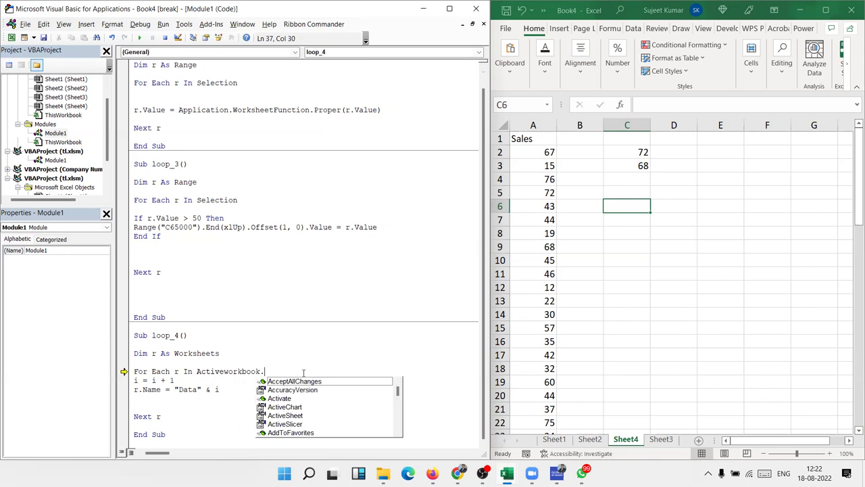
pyautogui.write('work')
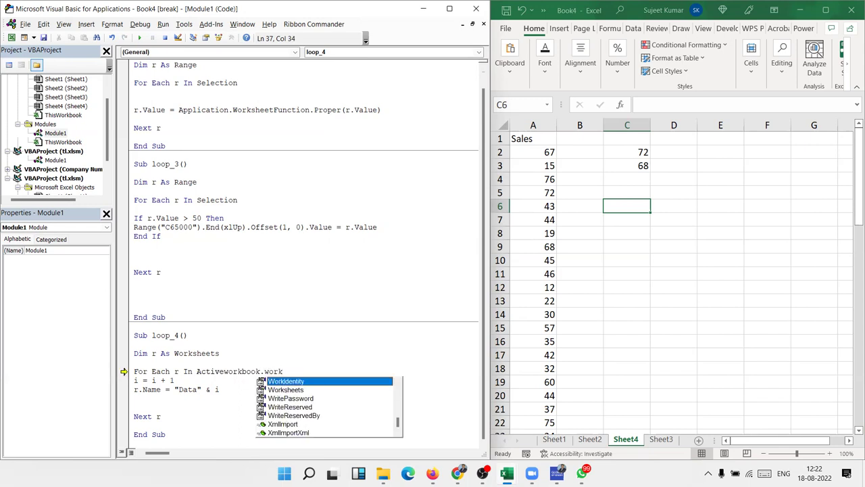
pyautogui.press('Down')
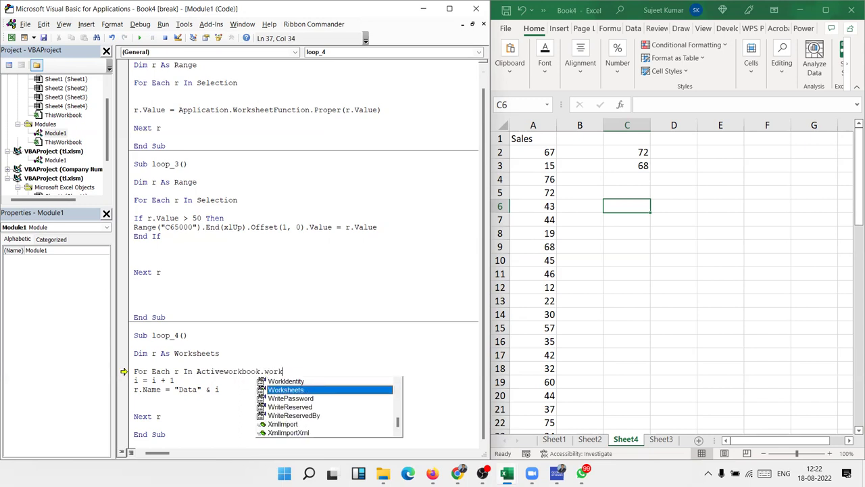
pyautogui.press('Tab')
pyautogui.press('BackSpace')
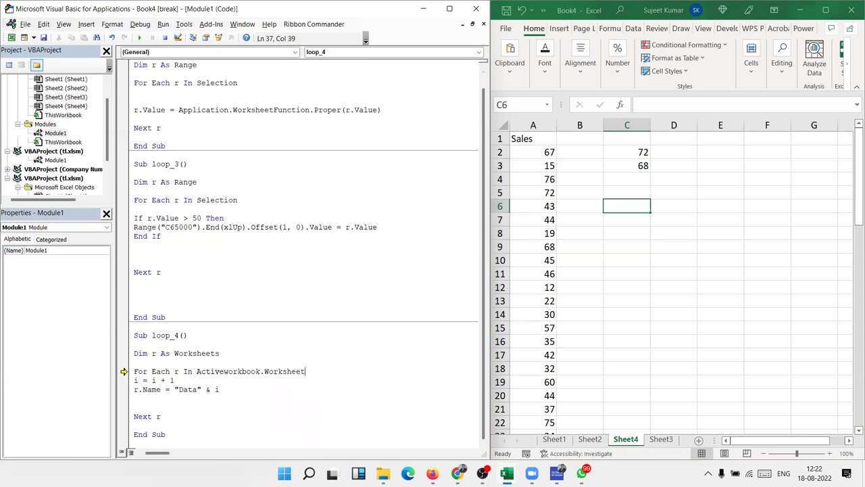
pyautogui.click(335, 394)
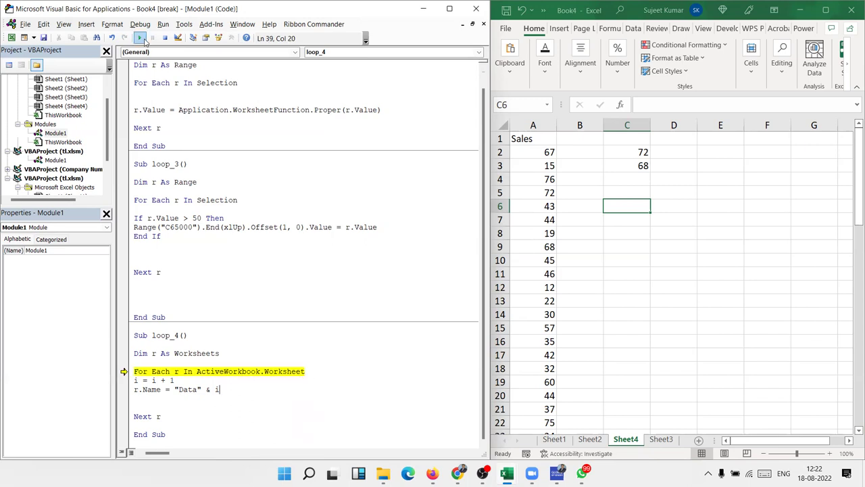
# Run loop_4, correct the collection to ActiveWorkbook.Worksheets, then debug the next type mismatch.
pyautogui.click(142, 39)
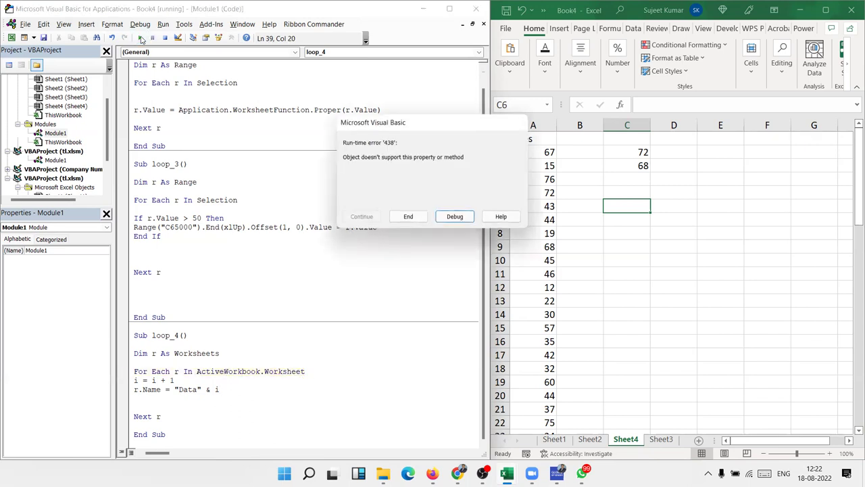
pyautogui.click(454, 218)
pyautogui.click(314, 372)
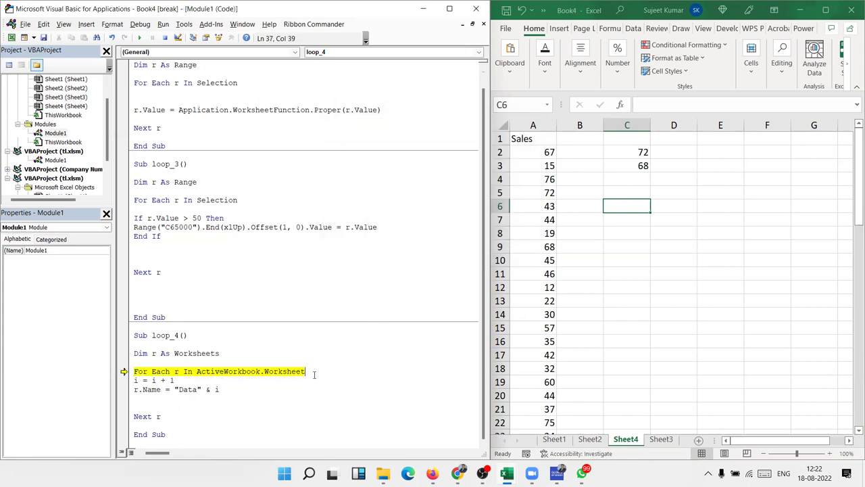
pyautogui.write('s')
pyautogui.press('Down')
pyautogui.click(139, 37)
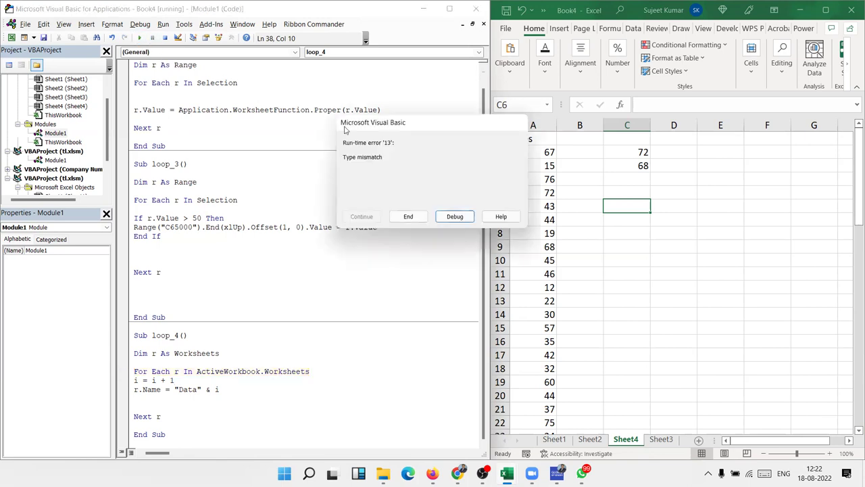
pyautogui.click(455, 217)
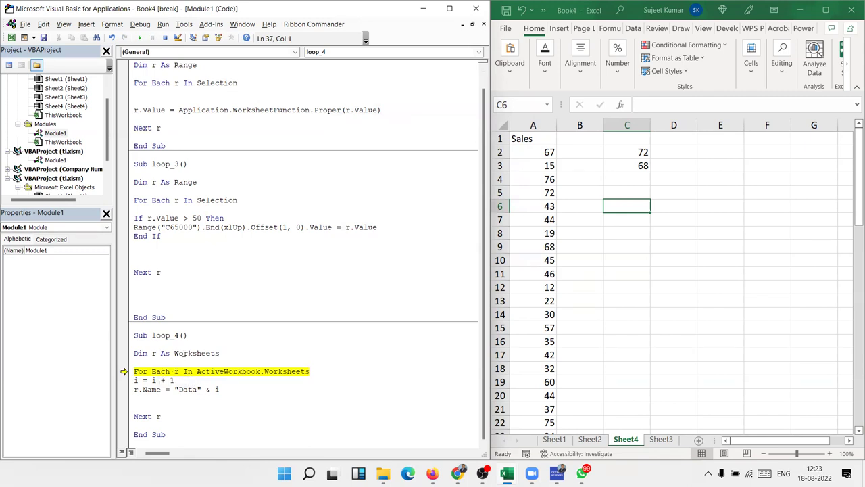
# Change r's type to Worksheet, reset, and rerun loop_4 to rename sheets Data1–Data4.
pyautogui.click(237, 354)
pyautogui.press('BackSpace')
pyautogui.click(277, 382)
pyautogui.click(400, 277)
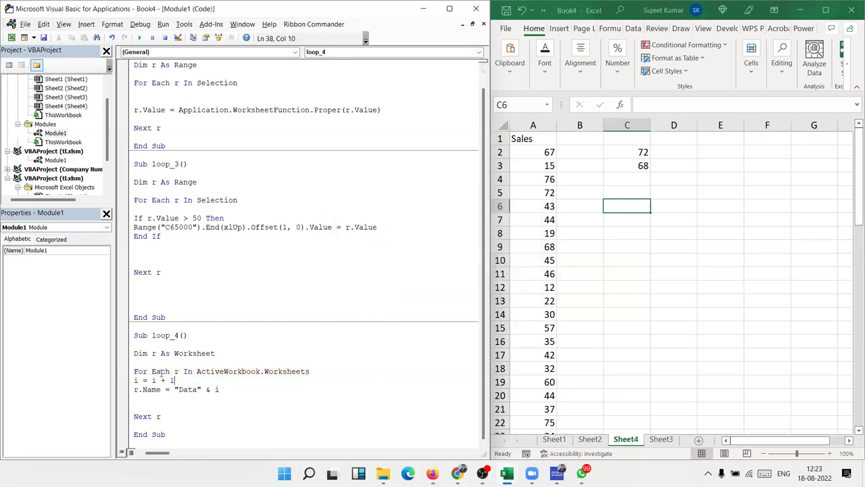
pyautogui.click(148, 353)
pyautogui.click(140, 38)
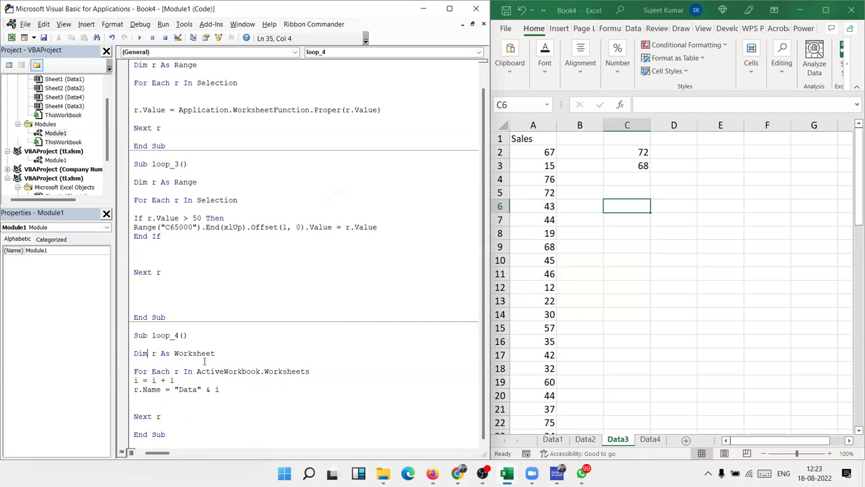
pyautogui.doubleClick(200, 354)
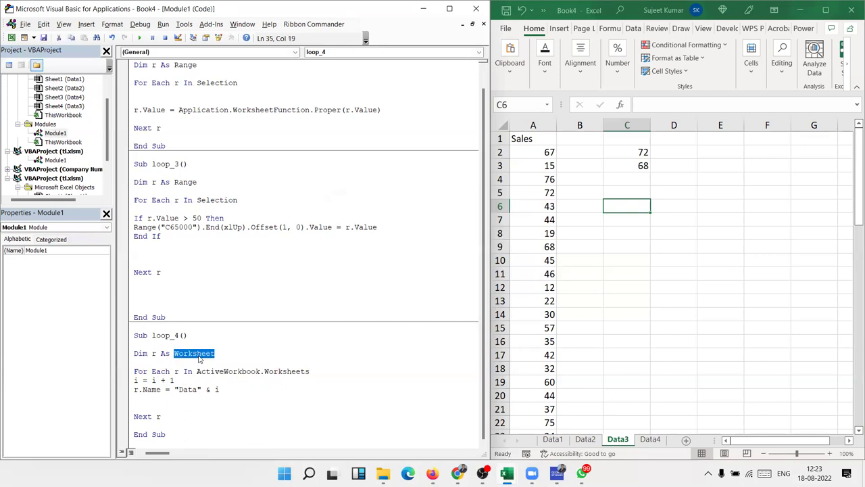
pyautogui.doubleClick(305, 372)
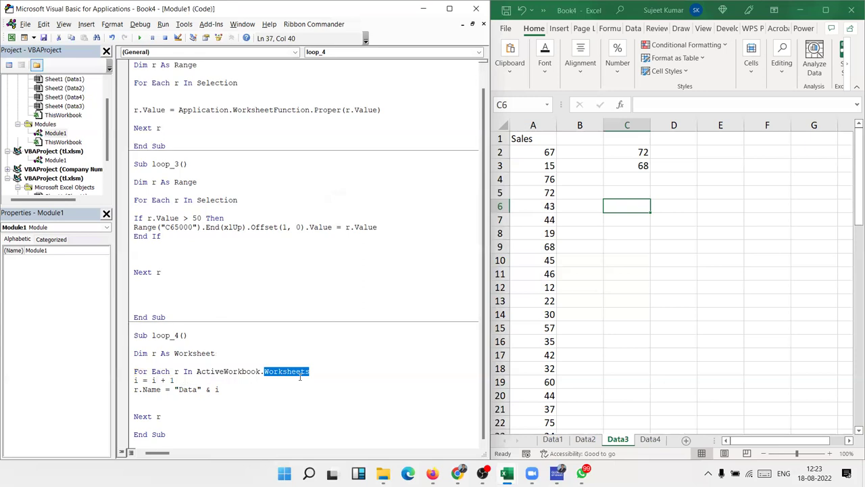
pyautogui.doubleClick(183, 355)
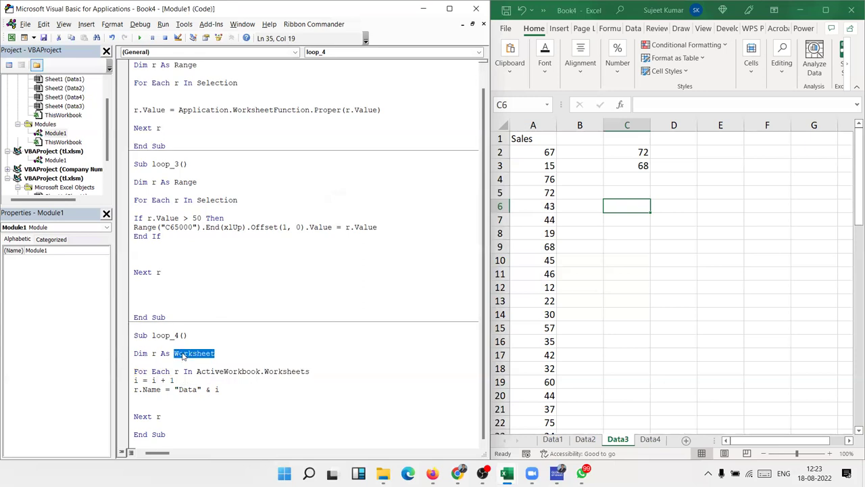
pyautogui.doubleClick(293, 372)
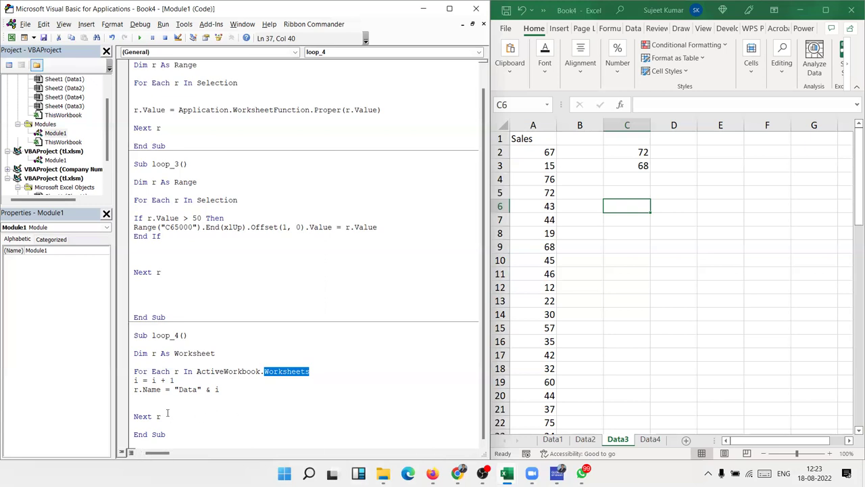
pyautogui.moveTo(168, 413); pyautogui.dragTo(136, 363)
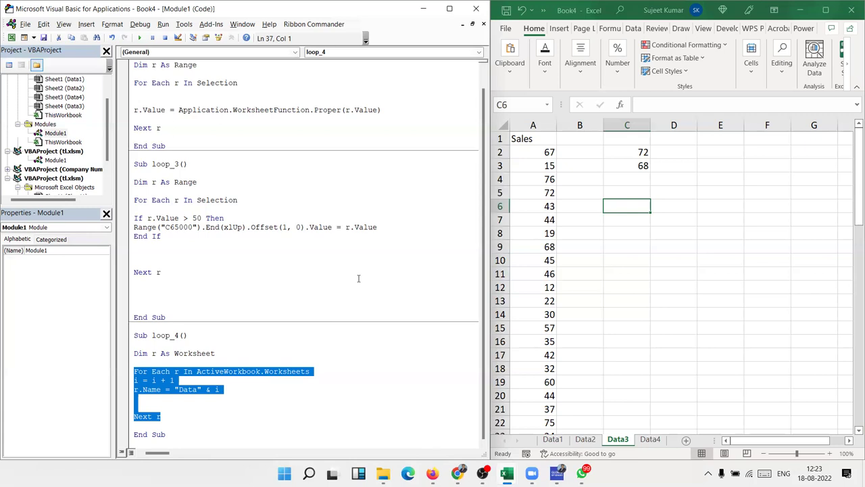
# Delete the blank lines before Next r in loop_3 and loop_4.
pyautogui.scroll(1, 358, 278)
pyautogui.click(144, 250)
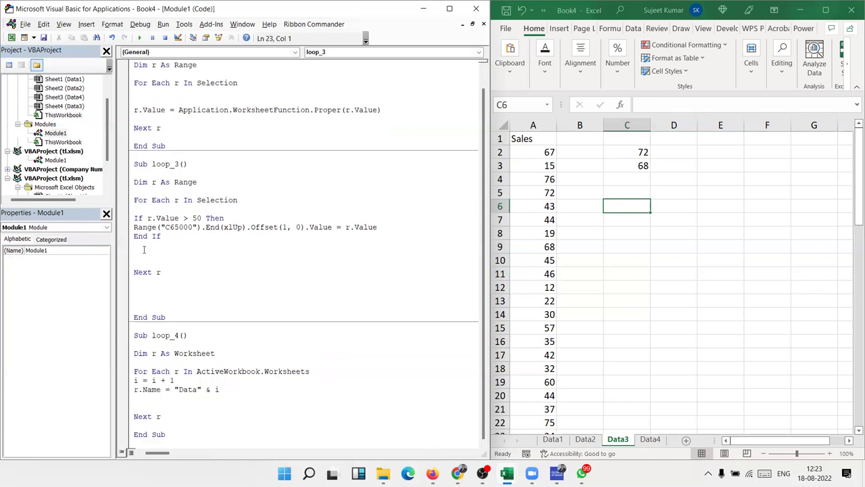
pyautogui.press('Delete')
pyautogui.press('Delete')
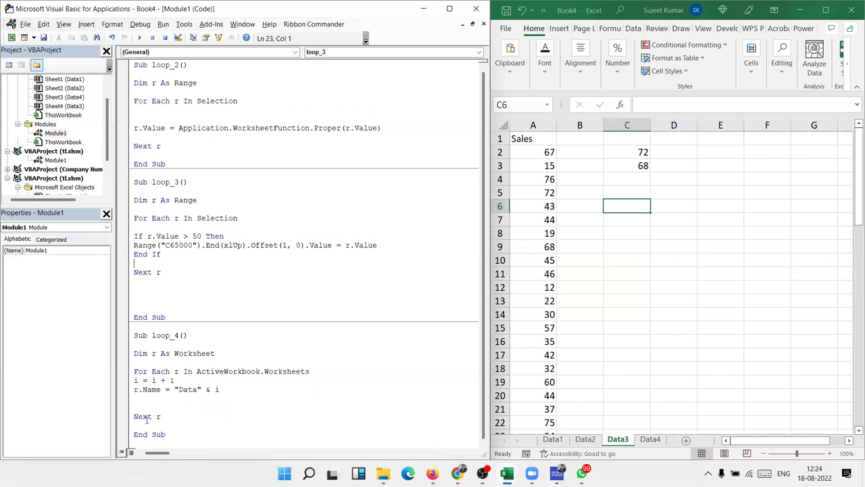
pyautogui.click(143, 399)
pyautogui.press('Delete')
pyautogui.press('Delete')
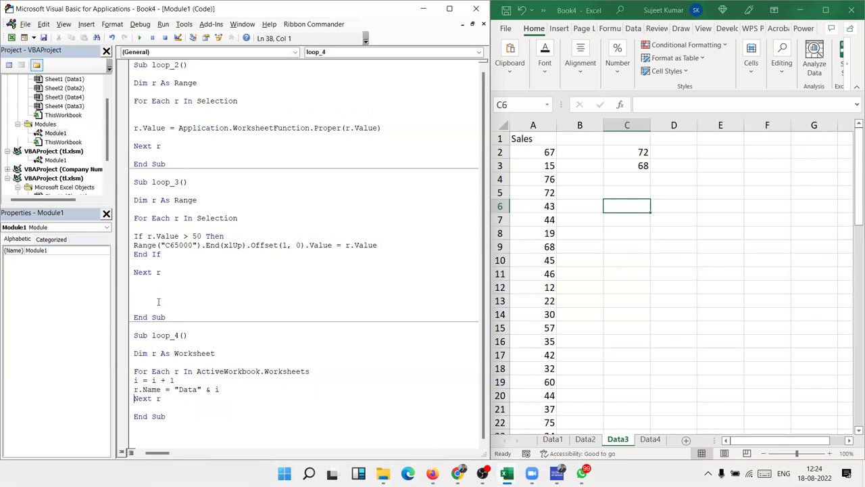
# Remove loop_2's blank lines around Dim, r.Value and Next r, then select all code.
pyautogui.click(157, 111)
pyautogui.press('Delete')
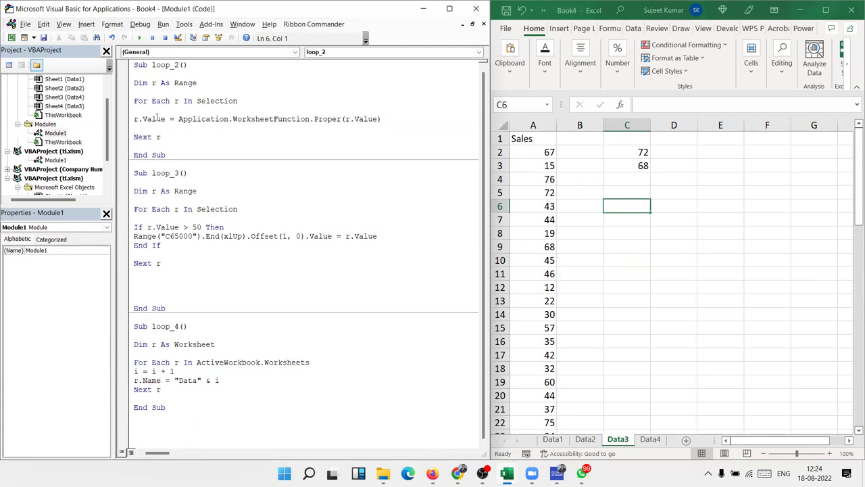
pyautogui.press('Delete')
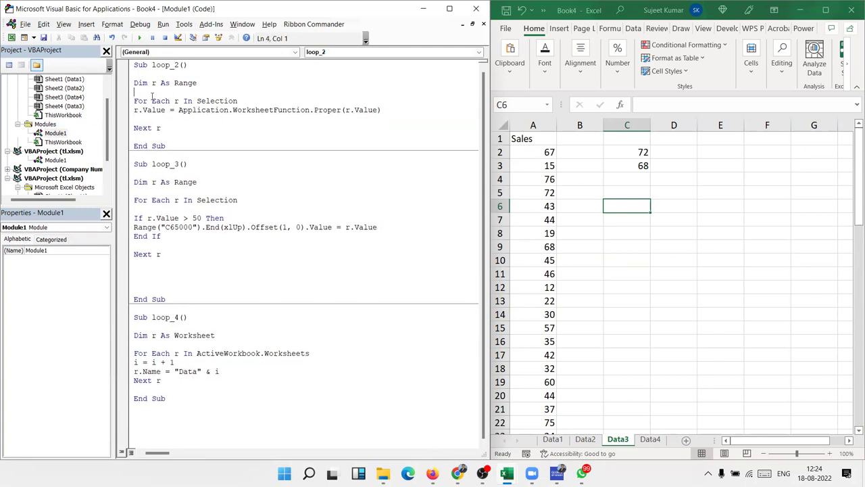
pyautogui.click(157, 118)
pyautogui.press('Delete')
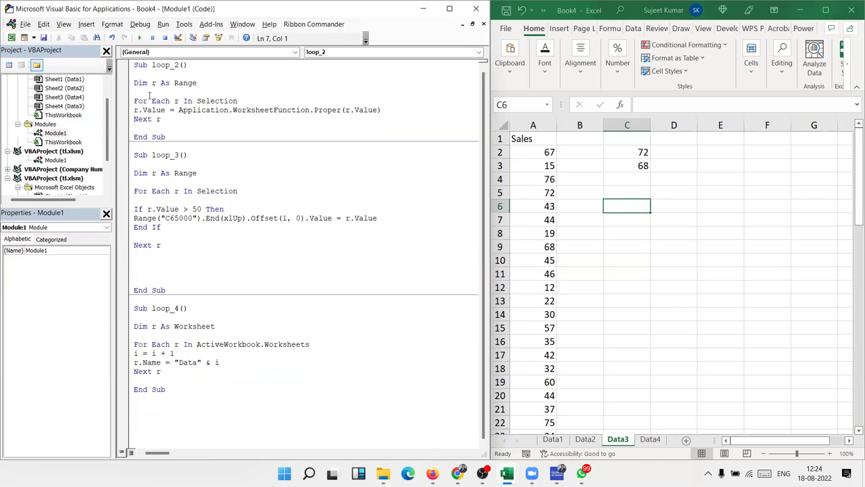
pyautogui.click(149, 93)
pyautogui.press('Delete')
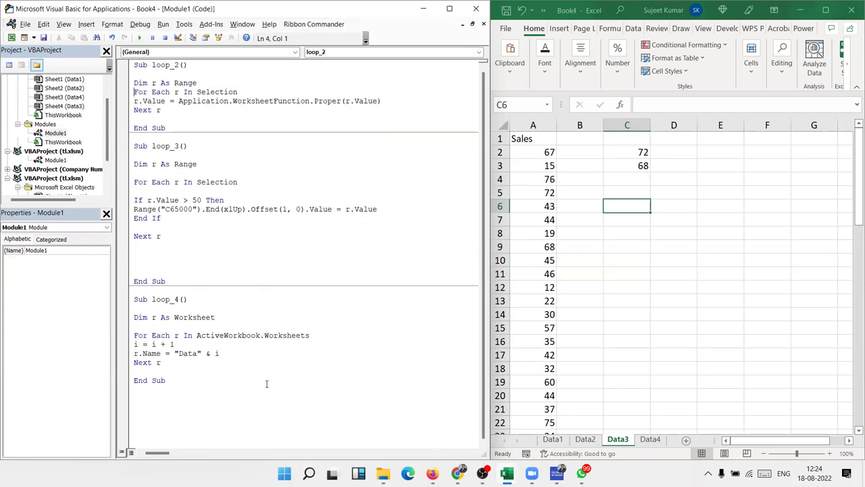
pyautogui.hotkey('ctrl', 'a')
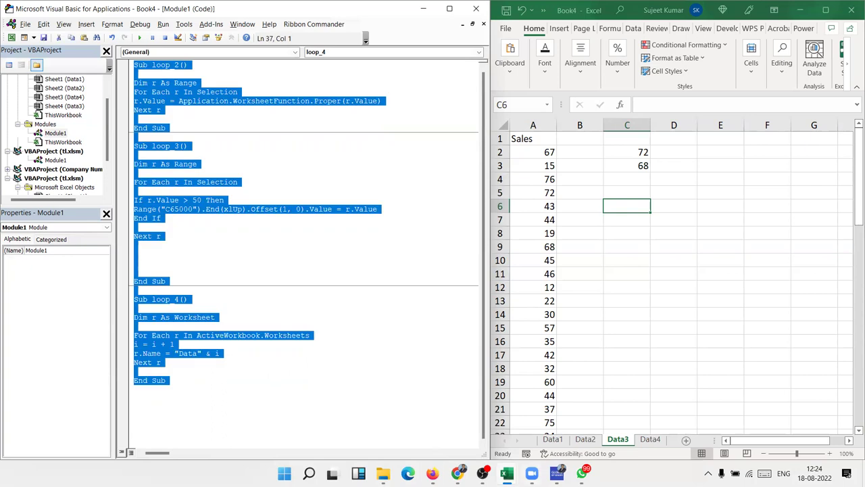
# Paste and send the loop_2–loop_4 code in the WhatsApp VBA group, then show the desktop.
pyautogui.click(581, 473)
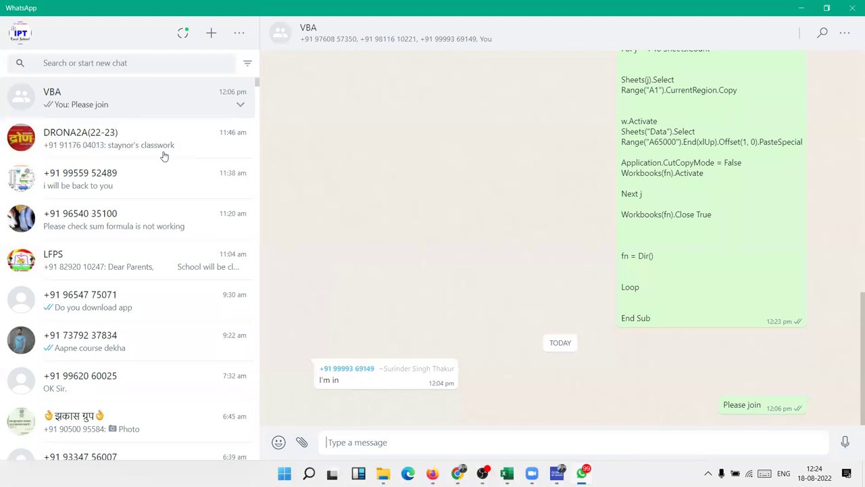
pyautogui.click(379, 440)
pyautogui.hotkey('ctrl', 'v')
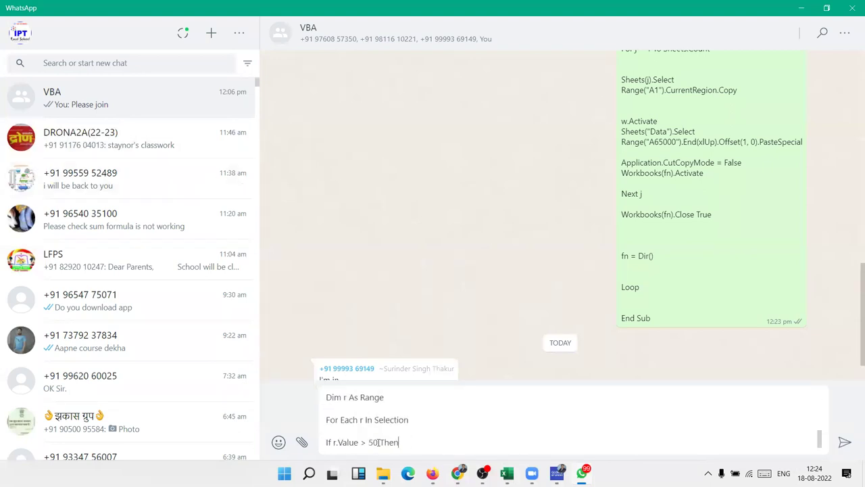
pyautogui.press('Return')
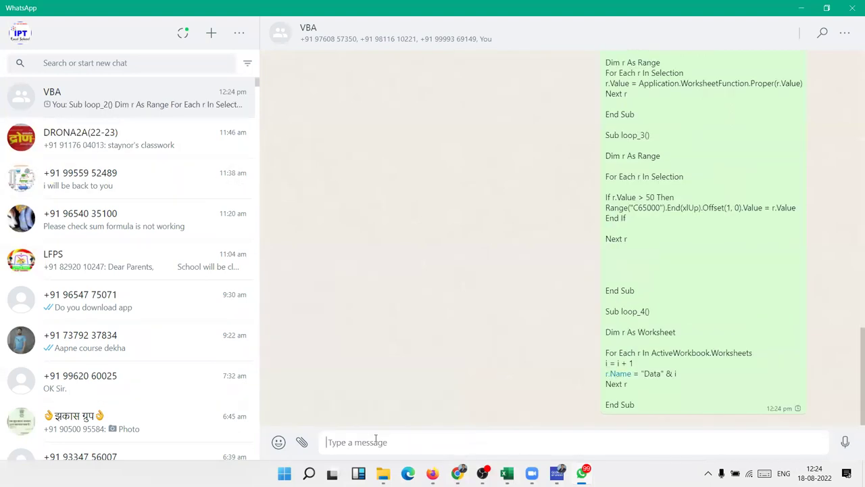
pyautogui.hotkey('alt', 'Tab')
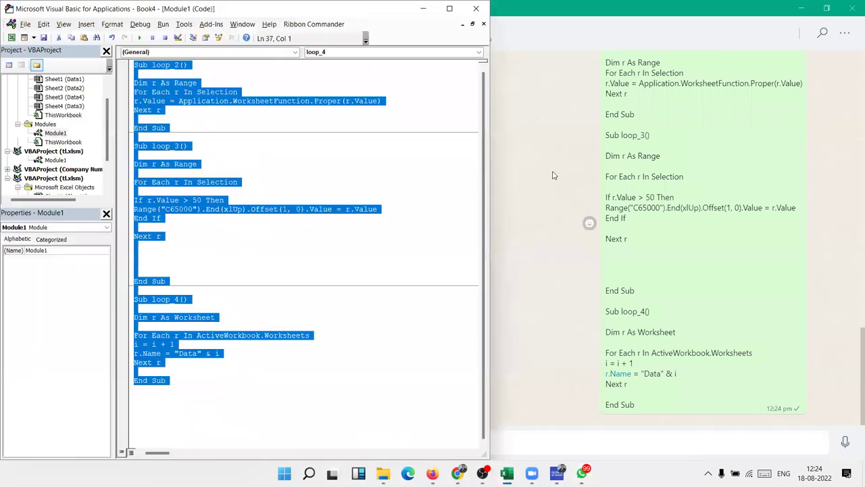
pyautogui.press('super+d')
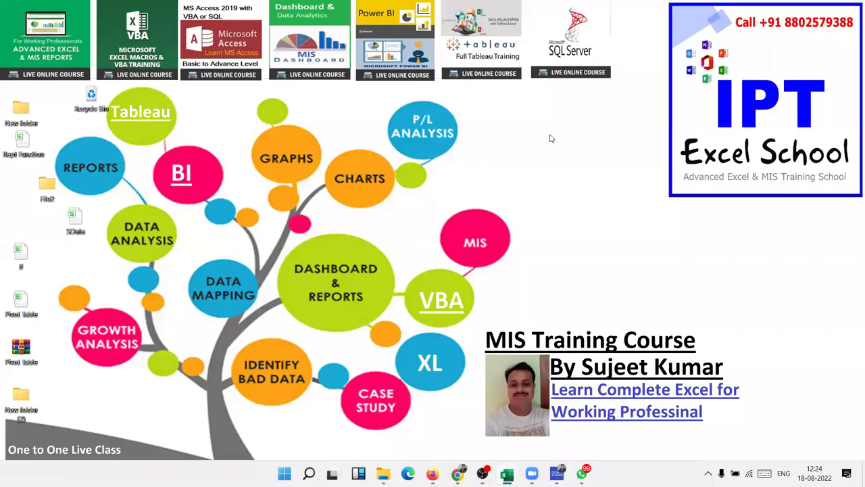